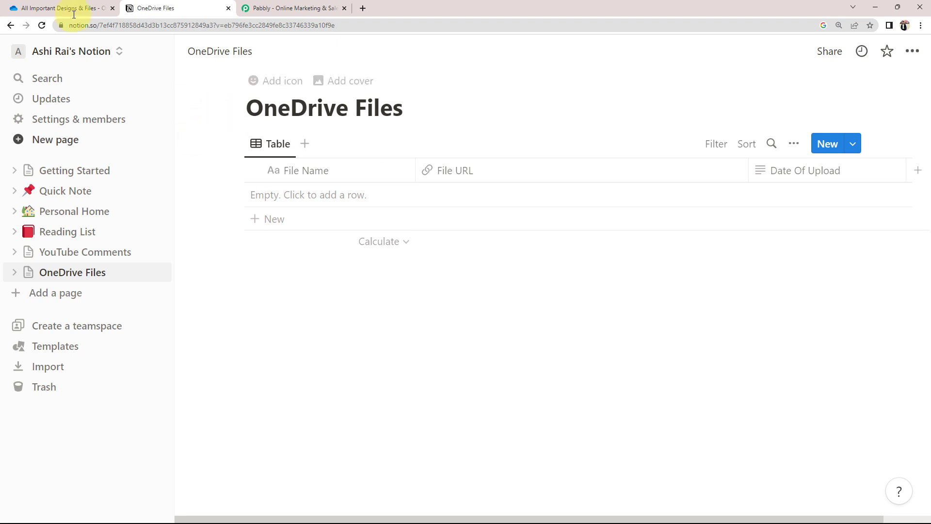
- Check the OneDrive folder, switch to the Pabbly website and sign in to the existing account
{"action": "left_click", "coordinate": [70, 5]}
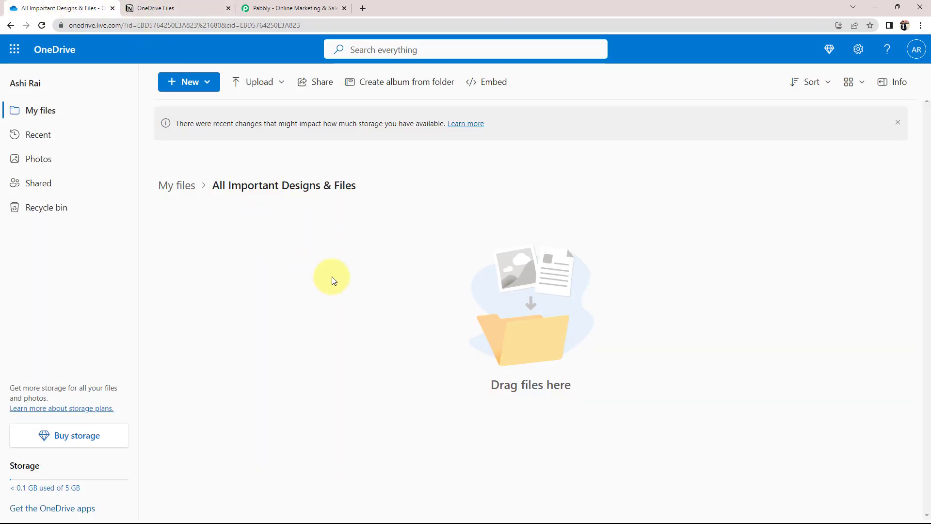
{"action": "left_click", "coordinate": [330, 7]}
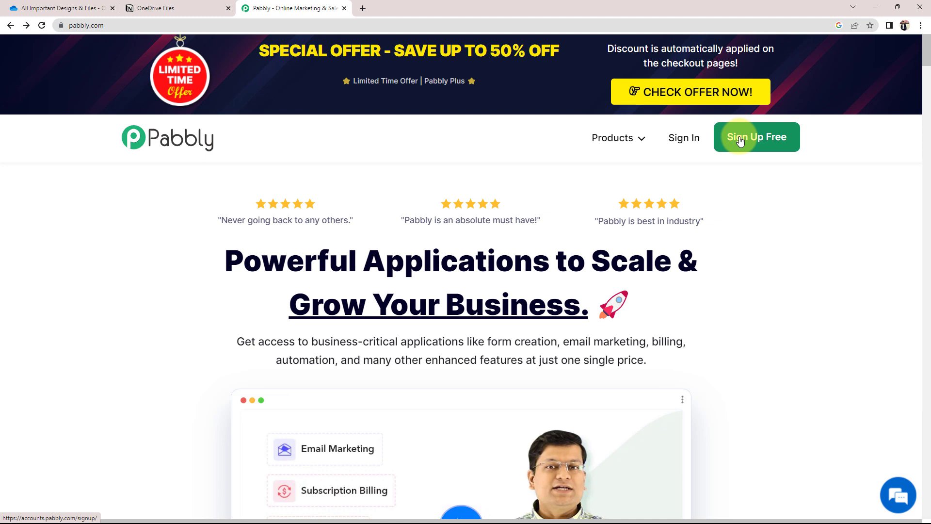
{"action": "left_click", "coordinate": [694, 142]}
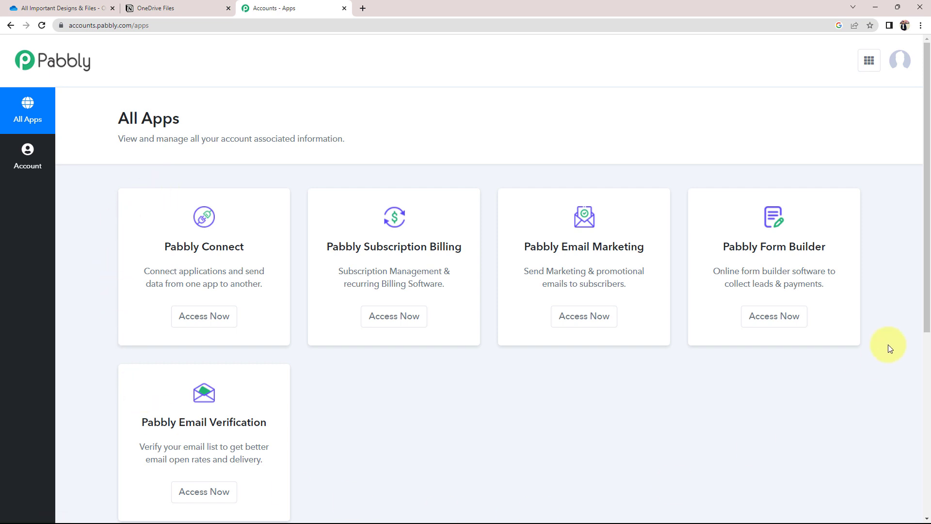
- Access the Pabbly Connect application from the Pabbly account's app overview
{"action": "left_click_drag", "start_coordinate": [167, 245], "coordinate": [245, 245]}
{"action": "left_click", "coordinate": [181, 260]}
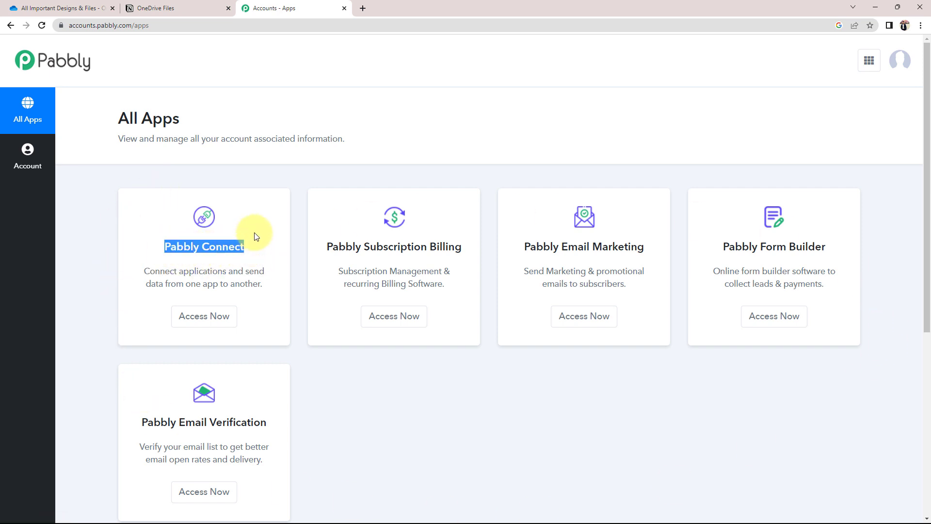
{"action": "left_click", "coordinate": [254, 235]}
{"action": "left_click", "coordinate": [151, 6]}
{"action": "left_click", "coordinate": [63, 8]}
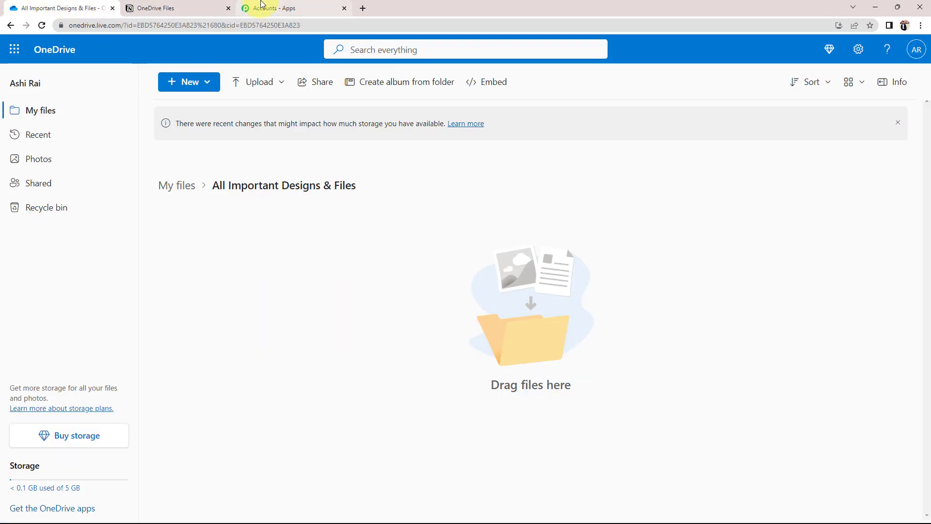
{"action": "left_click", "coordinate": [261, 7]}
{"action": "left_click_drag", "start_coordinate": [164, 248], "coordinate": [255, 248]}
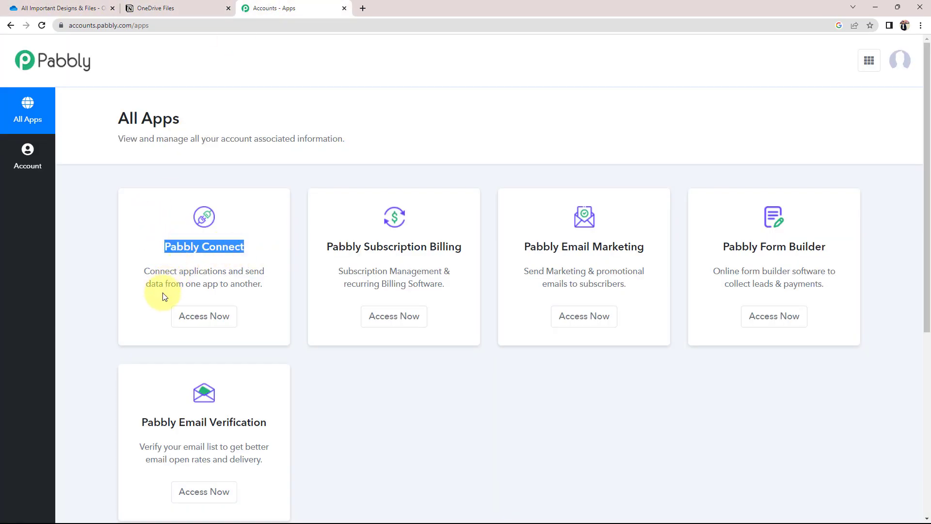
{"action": "left_click", "coordinate": [203, 318]}
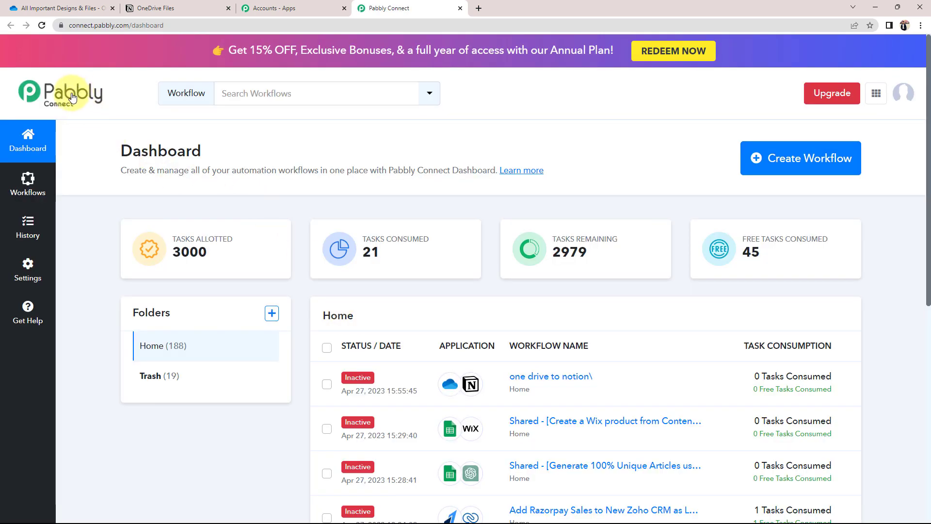
- Create a new workflow named "Add OneDrive File Links to Notion"
{"action": "left_click_drag", "start_coordinate": [128, 151], "coordinate": [324, 152]}
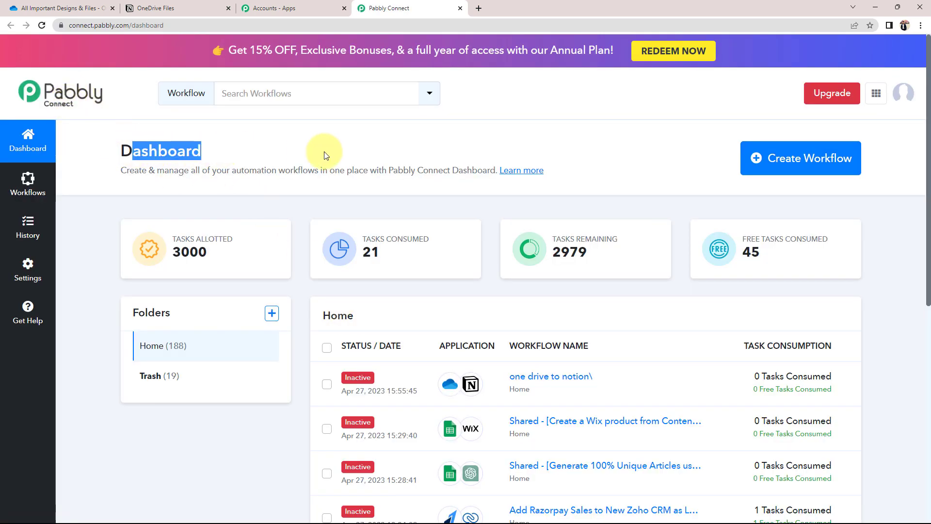
{"action": "left_click", "coordinate": [340, 152]}
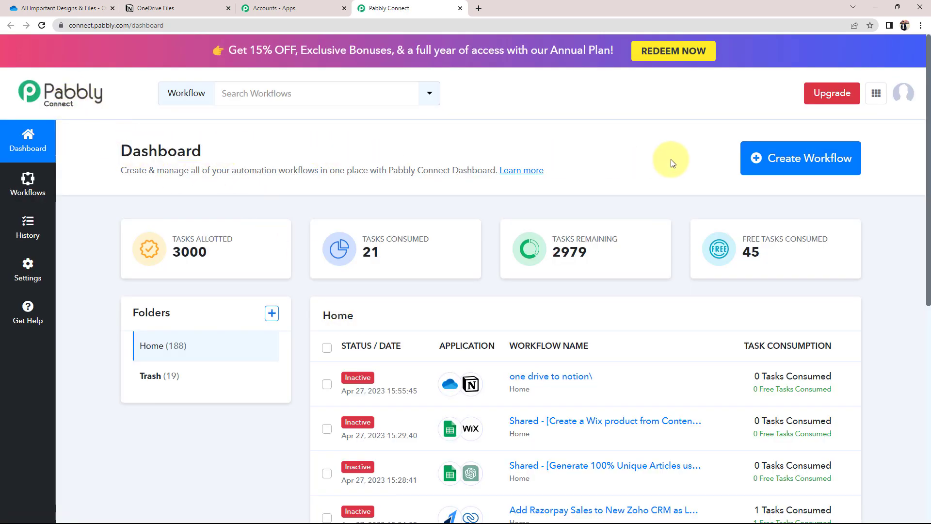
{"action": "left_click", "coordinate": [806, 165]}
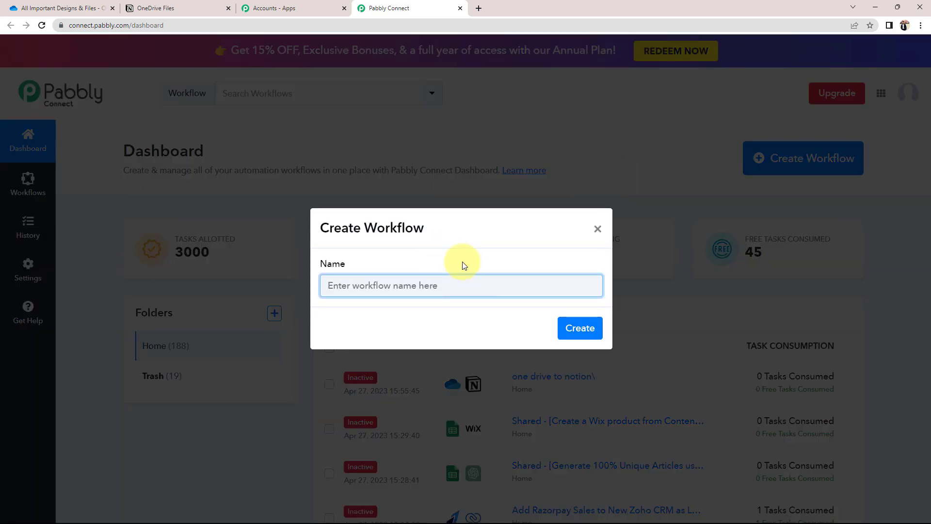
{"action": "left_click_drag", "start_coordinate": [320, 228], "coordinate": [423, 229]}
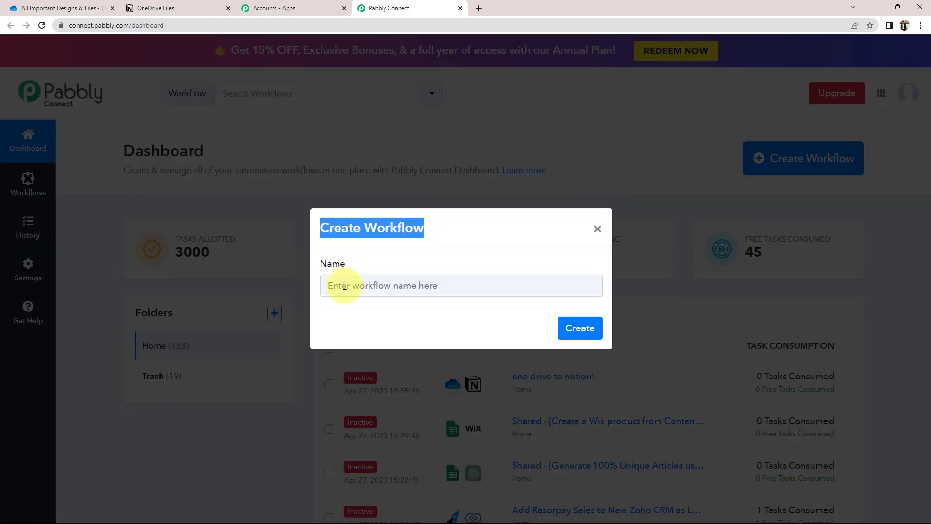
{"action": "left_click", "coordinate": [415, 283]}
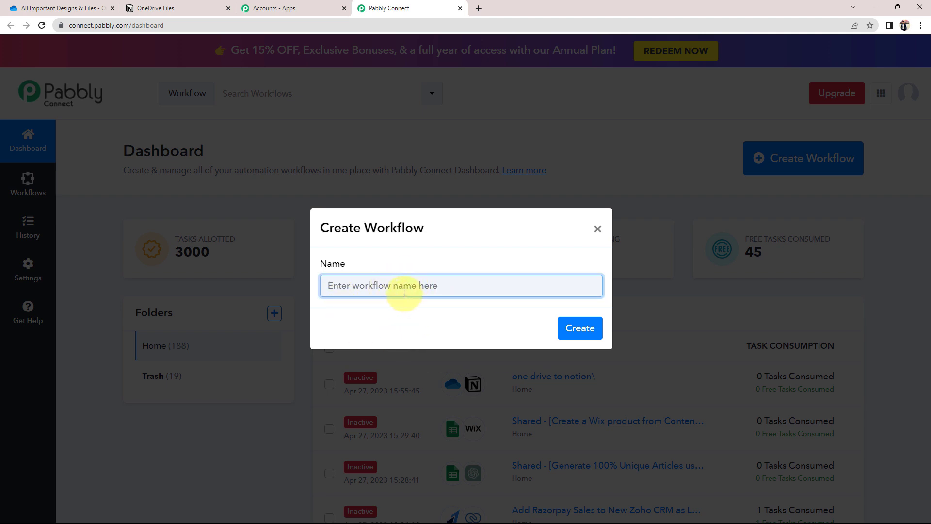
{"action": "type", "text": "Add OneDrive File Links to Notion"}
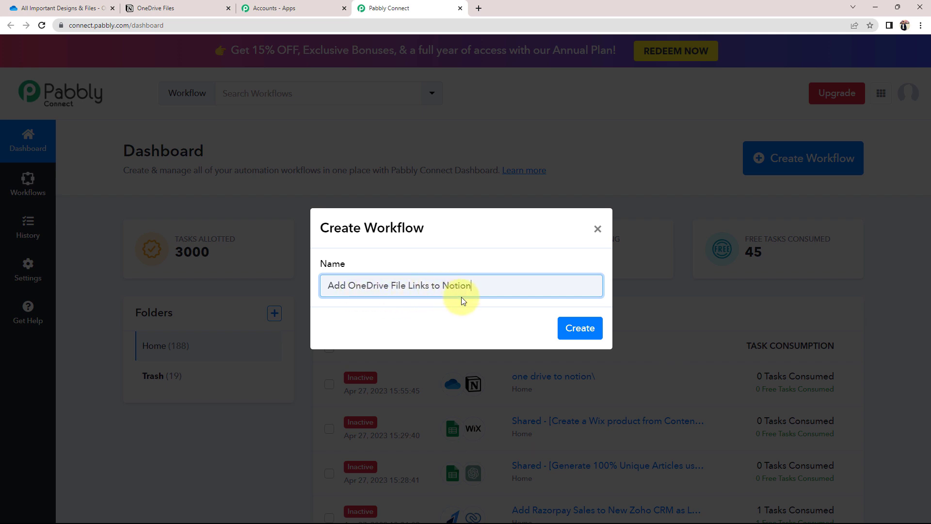
{"action": "left_click", "coordinate": [574, 327]}
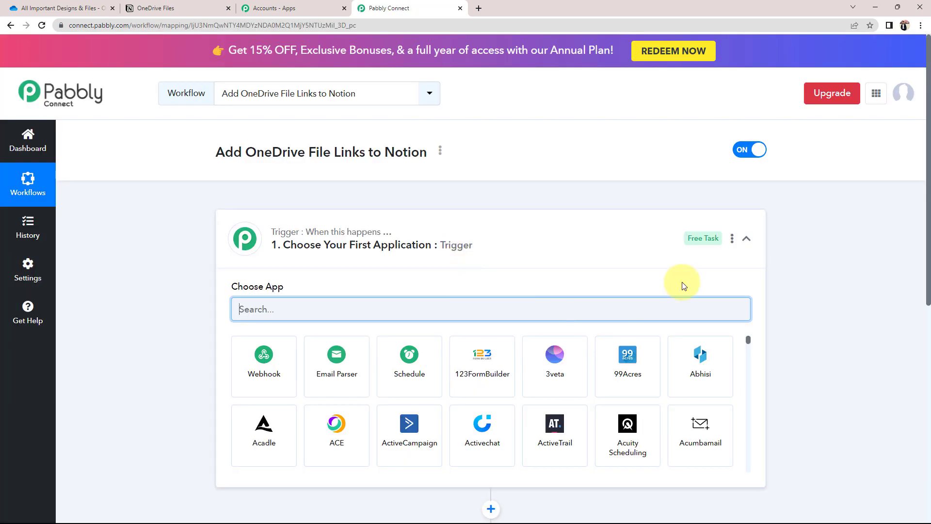
{"action": "left_click", "coordinate": [745, 238]}
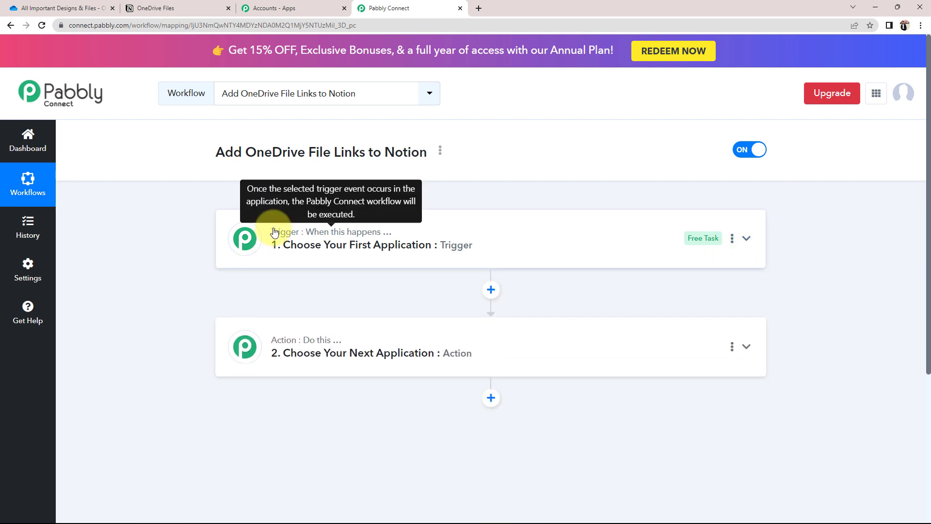
{"action": "double_click", "coordinate": [275, 233]}
{"action": "left_click", "coordinate": [743, 237]}
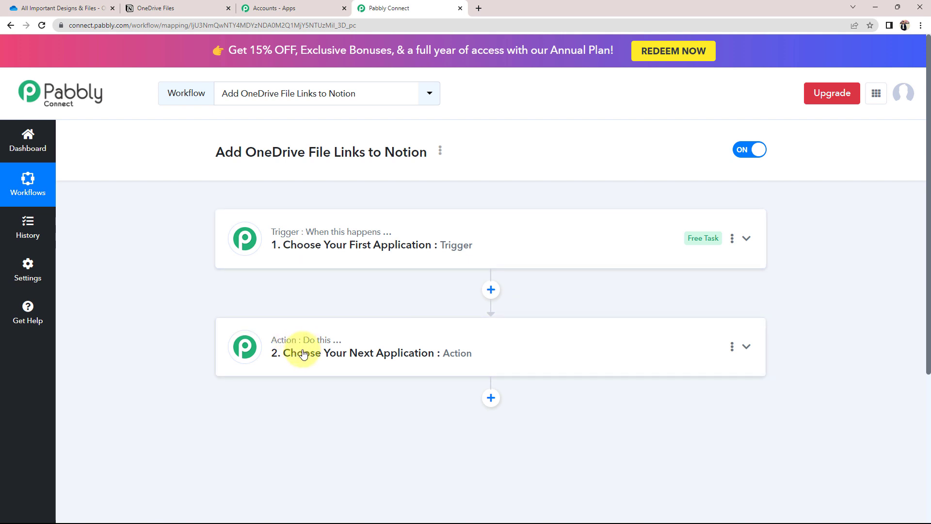
{"action": "left_click", "coordinate": [298, 250]}
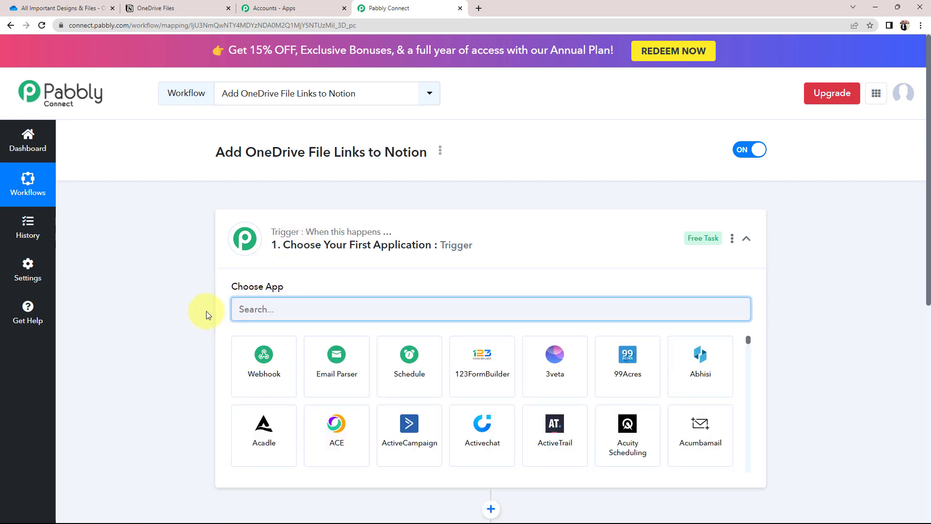
- Set the workflow's trigger application to Microsoft OneDrive with New File as the trigger event
{"action": "type", "text": "m"}
{"action": "key", "text": "BackSpace"}
{"action": "type", "text": "micr"}
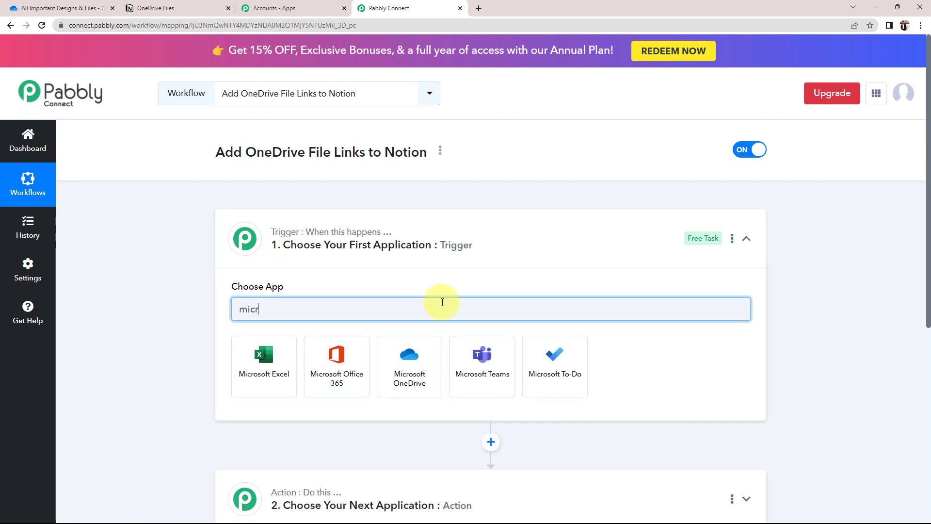
{"action": "left_click", "coordinate": [441, 359]}
{"action": "left_click", "coordinate": [249, 359]}
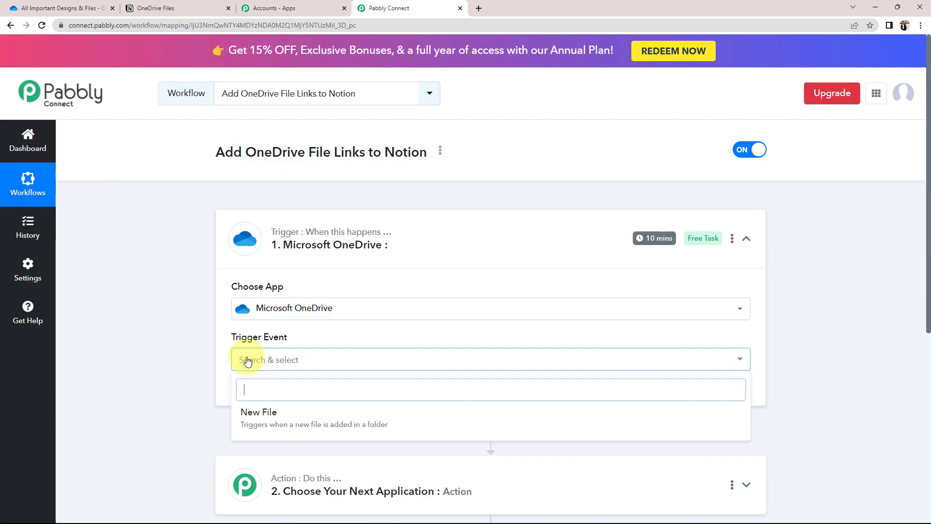
{"action": "left_click", "coordinate": [257, 425]}
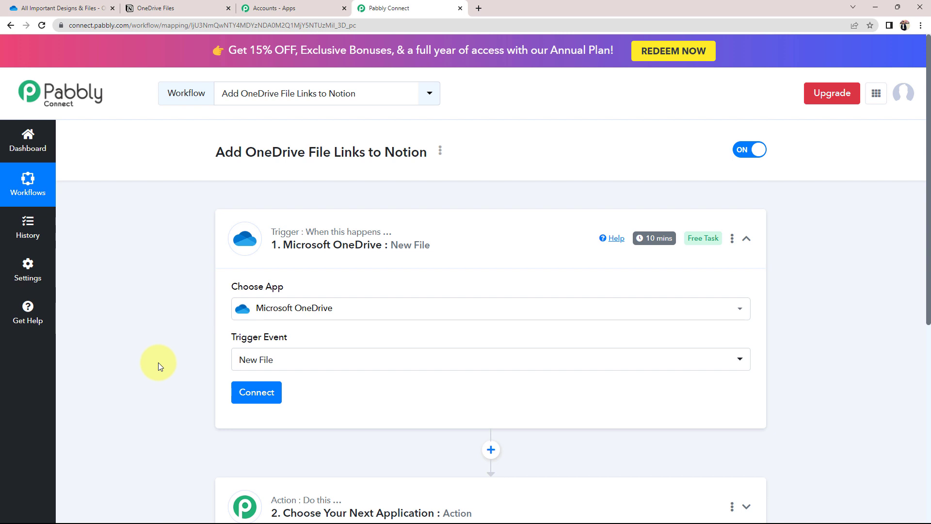
- Add a new Microsoft OneDrive connection to the trigger and grant Pabbly Connect the requested account permissions
{"action": "left_click", "coordinate": [258, 390]}
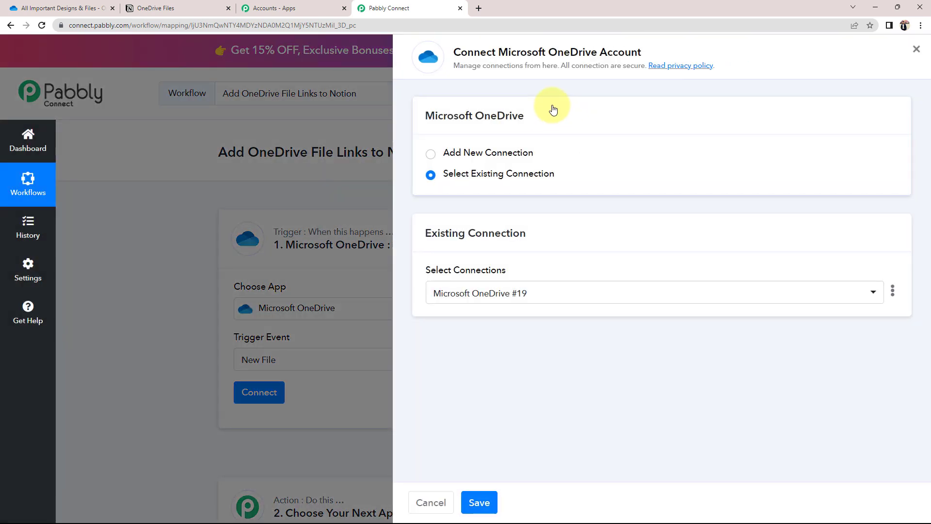
{"action": "left_click_drag", "start_coordinate": [511, 52], "coordinate": [651, 52]}
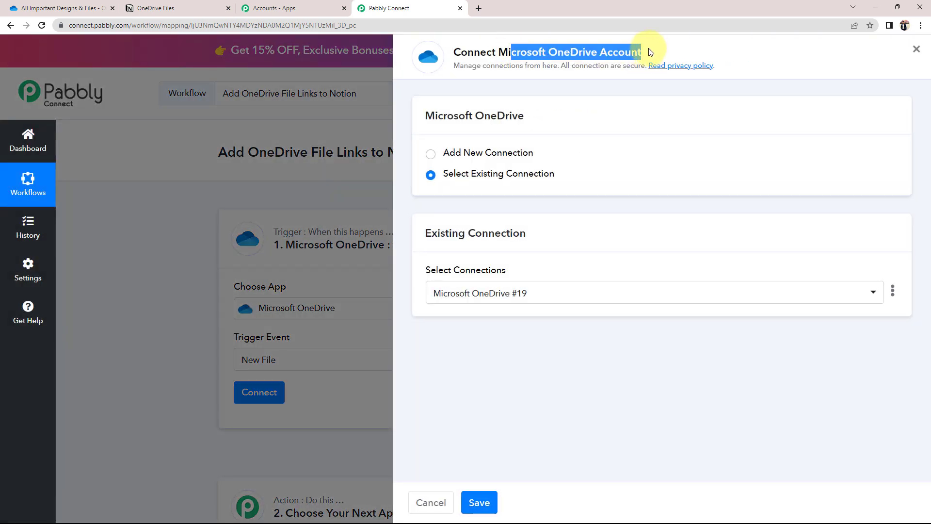
{"action": "left_click", "coordinate": [430, 154]}
{"action": "left_click", "coordinate": [524, 280]}
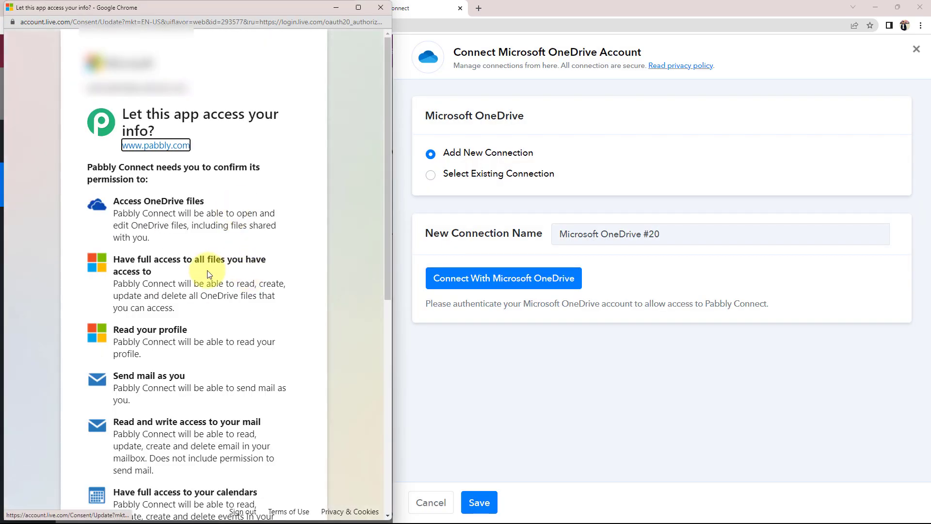
{"action": "scroll", "coordinate": [262, 286], "scroll_direction": "down", "scroll_amount": 8}
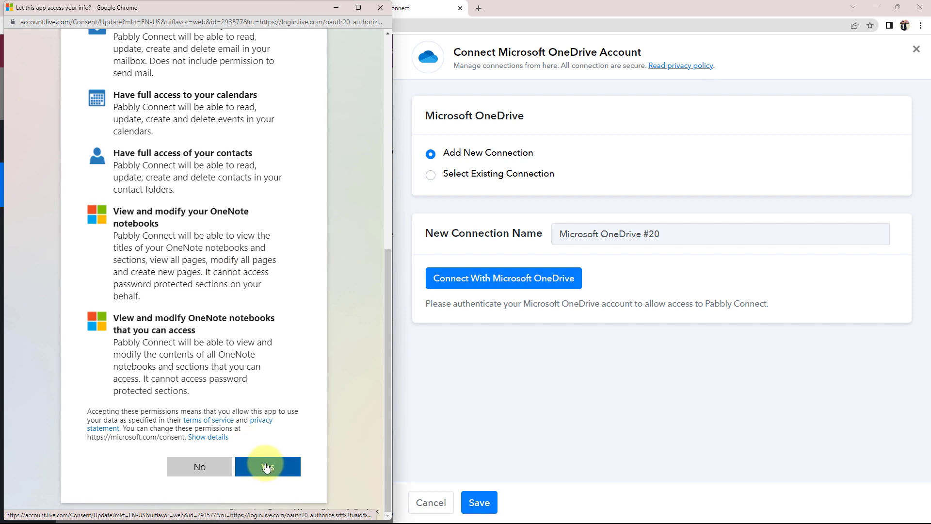
{"action": "left_click", "coordinate": [270, 469]}
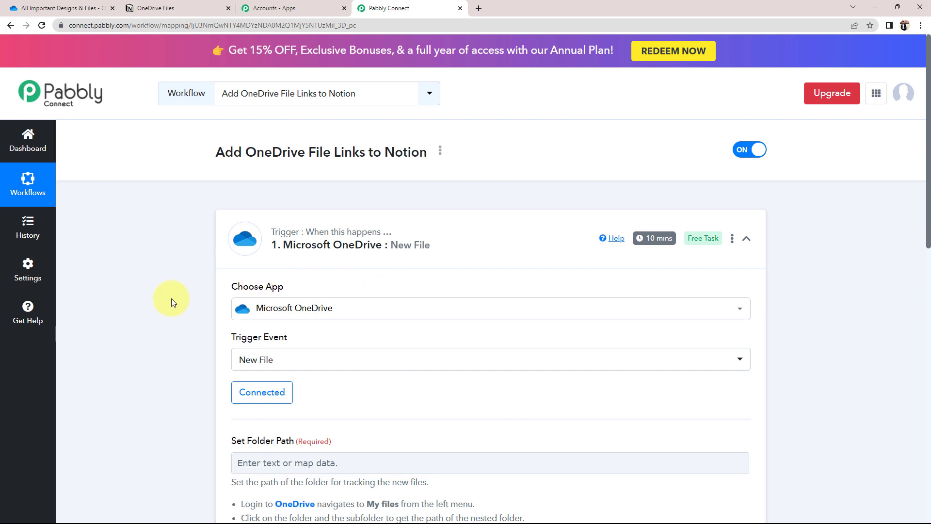
- Examine the trigger's folder path instructions and compare them with the location of the All Important Designs & Files folder in OneDrive
{"action": "scroll", "coordinate": [115, 346], "scroll_direction": "down", "scroll_amount": 2}
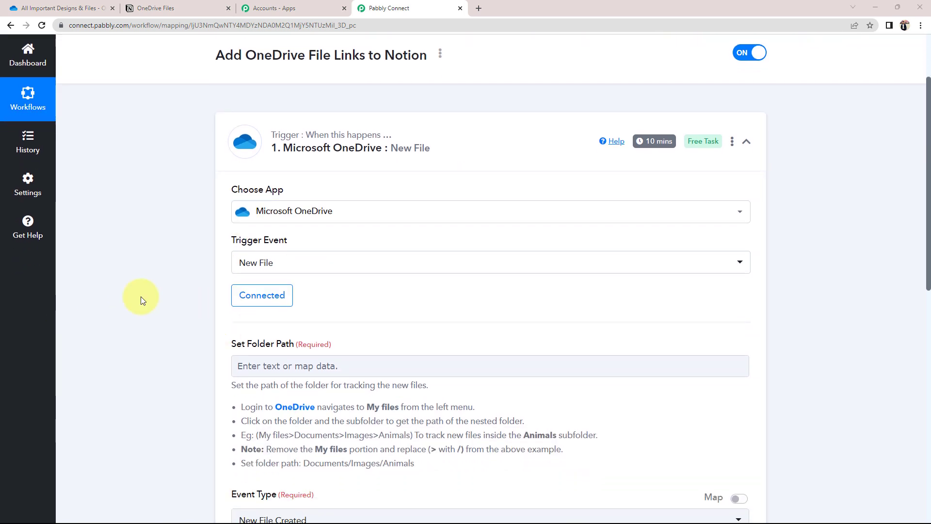
{"action": "scroll", "coordinate": [184, 350], "scroll_direction": "down", "scroll_amount": 1}
{"action": "left_click_drag", "start_coordinate": [232, 295], "coordinate": [338, 287]}
{"action": "left_click", "coordinate": [239, 297]}
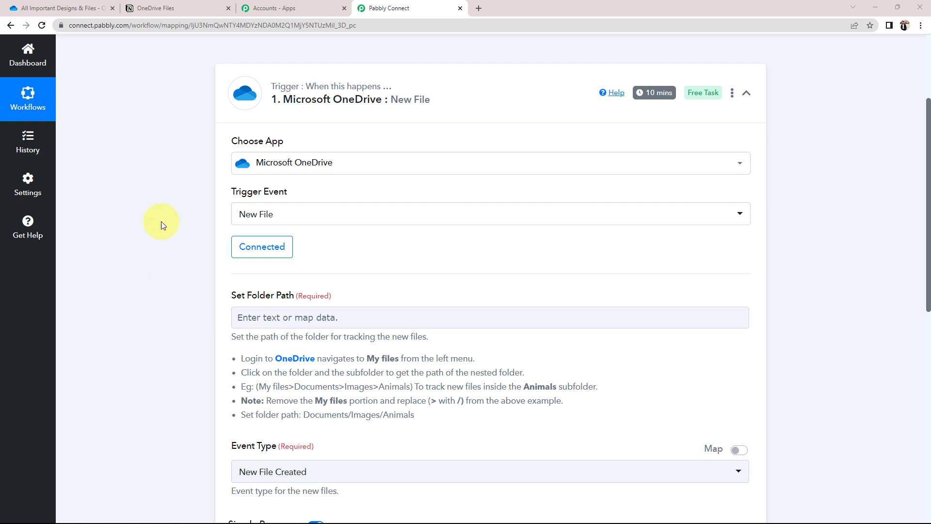
{"action": "left_click", "coordinate": [61, 7]}
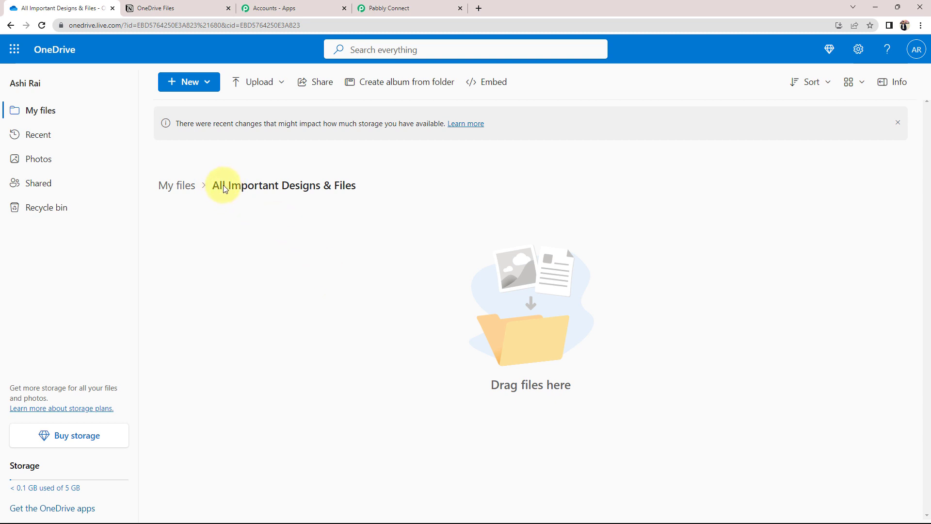
{"action": "left_click", "coordinate": [389, 8]}
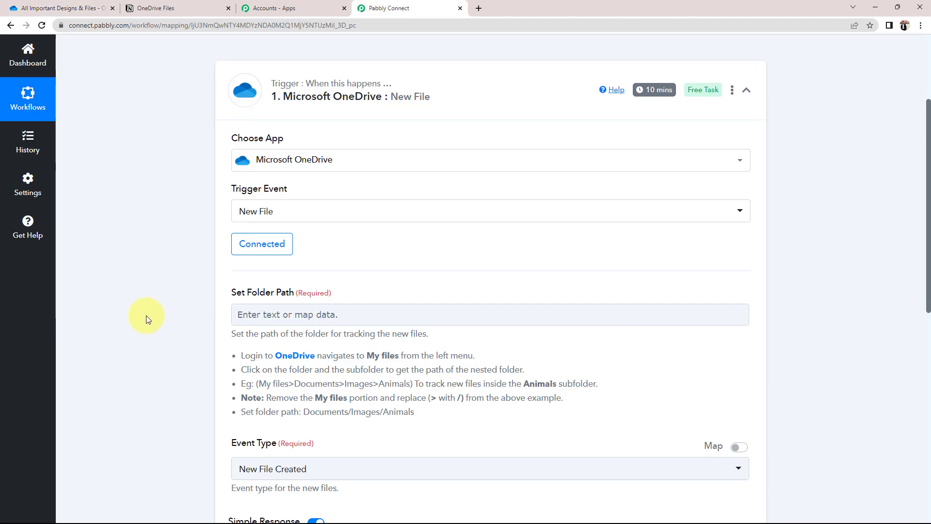
{"action": "scroll", "coordinate": [146, 315], "scroll_direction": "down", "scroll_amount": 3}
{"action": "left_click_drag", "start_coordinate": [239, 212], "coordinate": [426, 280]}
{"action": "left_click", "coordinate": [348, 265]}
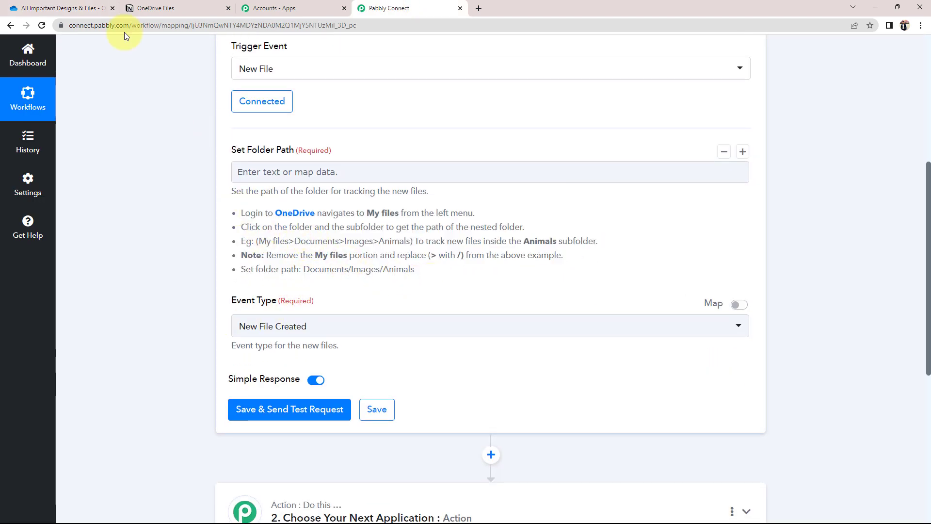
{"action": "left_click", "coordinate": [73, 8]}
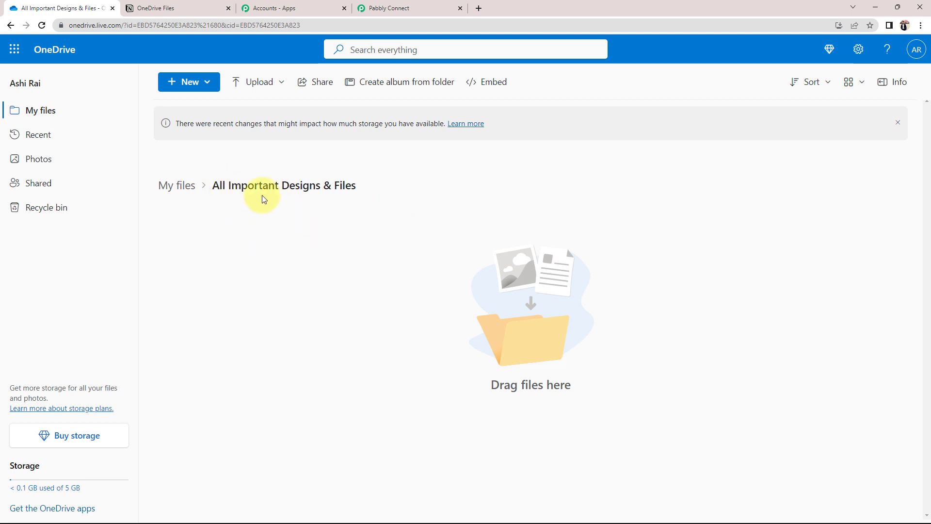
{"action": "left_click", "coordinate": [391, 8]}
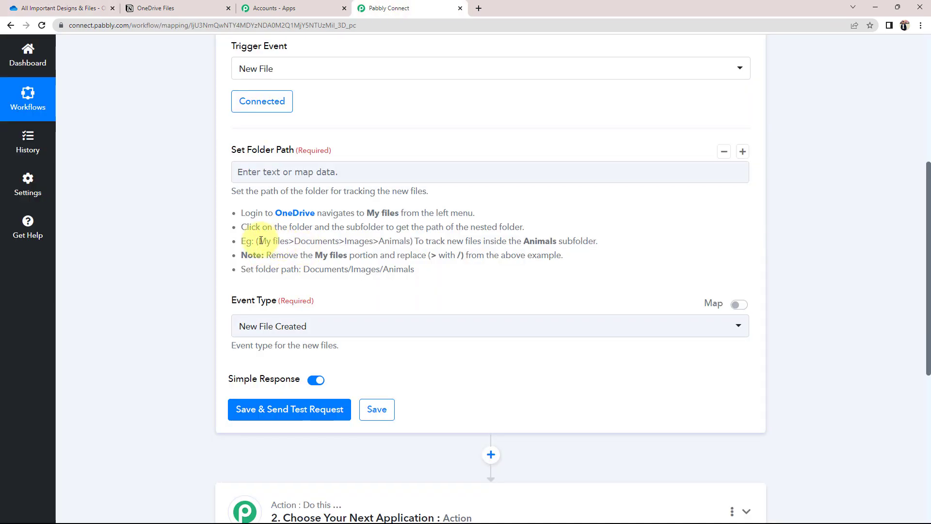
{"action": "left_click_drag", "start_coordinate": [293, 242], "coordinate": [393, 242]}
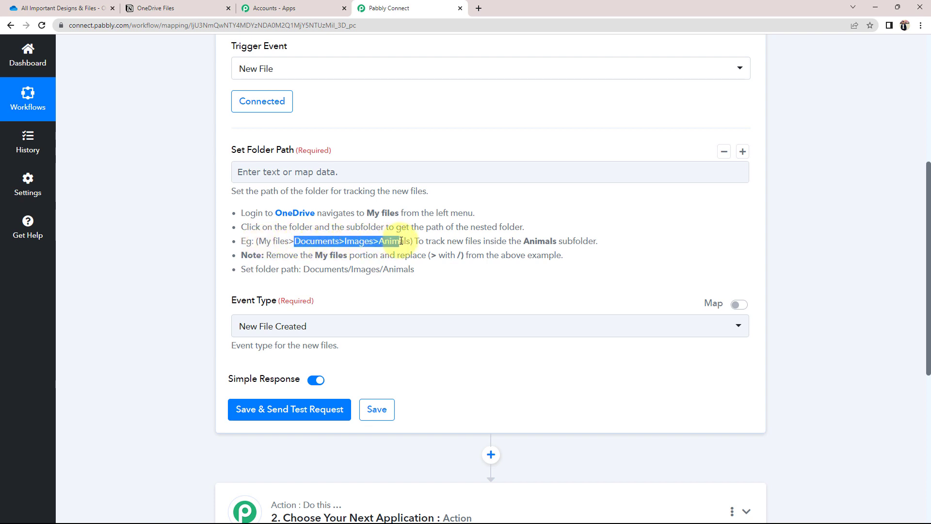
{"action": "left_click", "coordinate": [470, 277]}
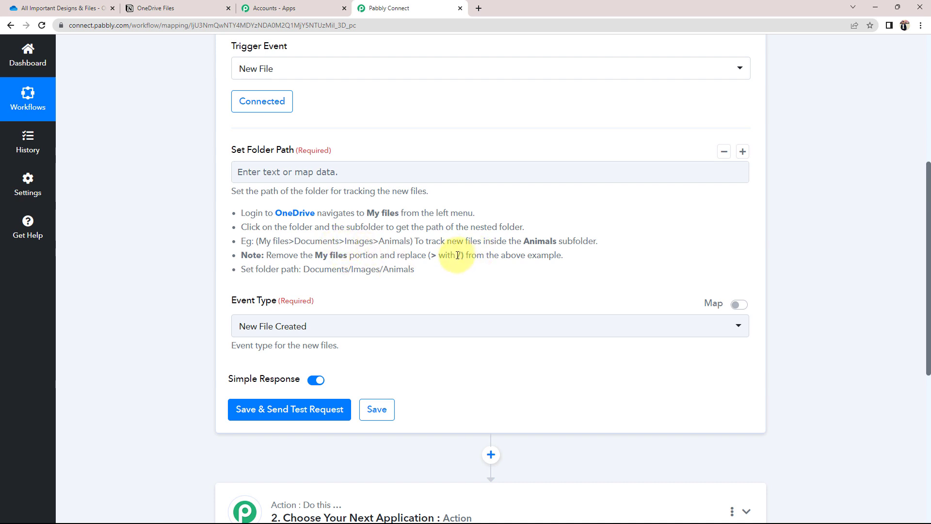
{"action": "left_click_drag", "start_coordinate": [458, 255], "coordinate": [479, 257]}
{"action": "left_click", "coordinate": [484, 275]}
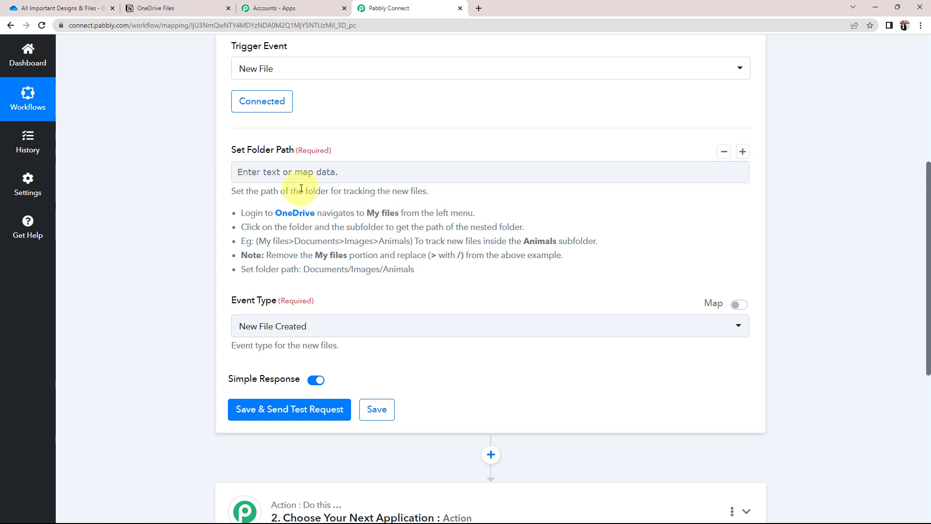
- Set the trigger's folder path to All Important Designs & Files, matching the folder name in OneDrive
{"action": "left_click", "coordinate": [39, 7]}
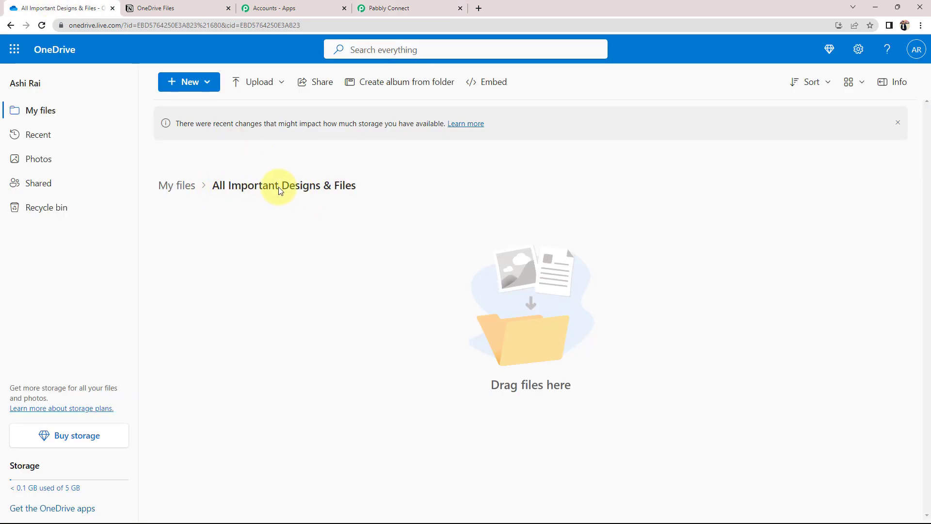
{"action": "left_click", "coordinate": [388, 7]}
{"action": "left_click", "coordinate": [278, 172]}
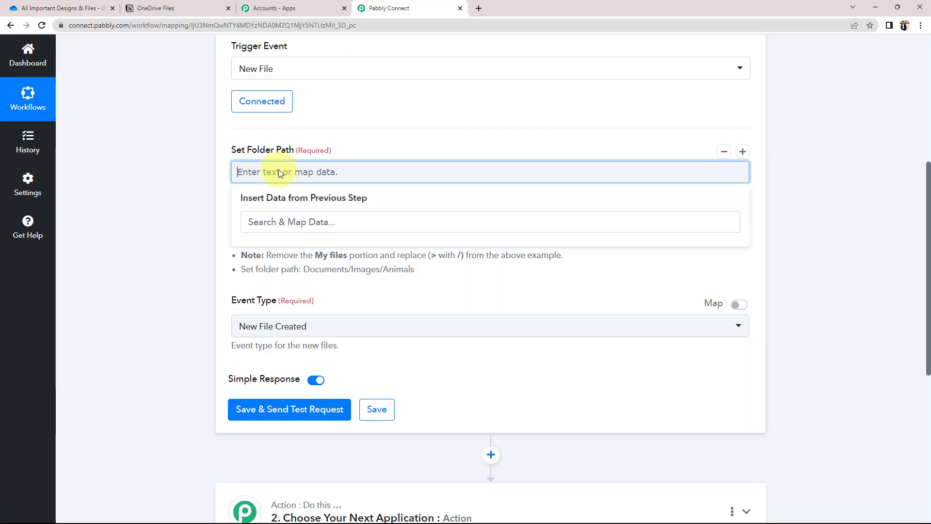
{"action": "type", "text": "All Important Designs & Files"}
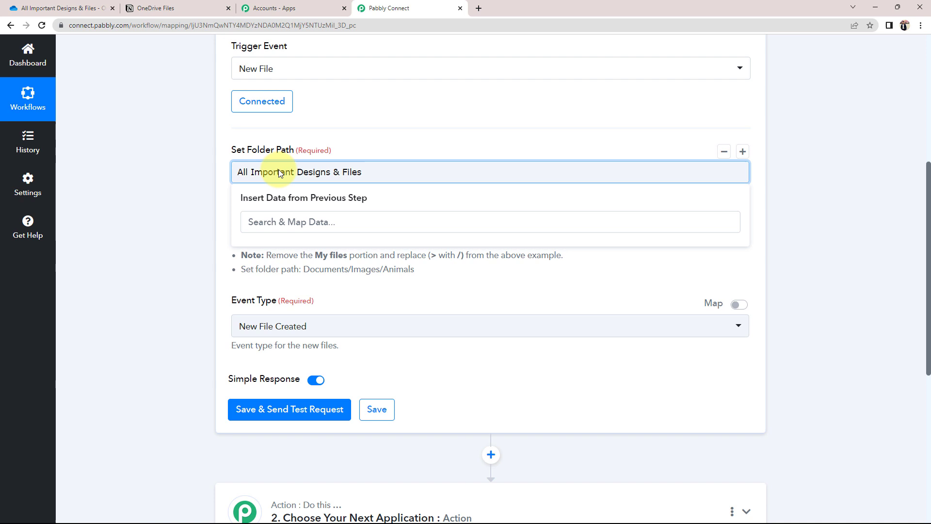
{"action": "left_click", "coordinate": [176, 210]}
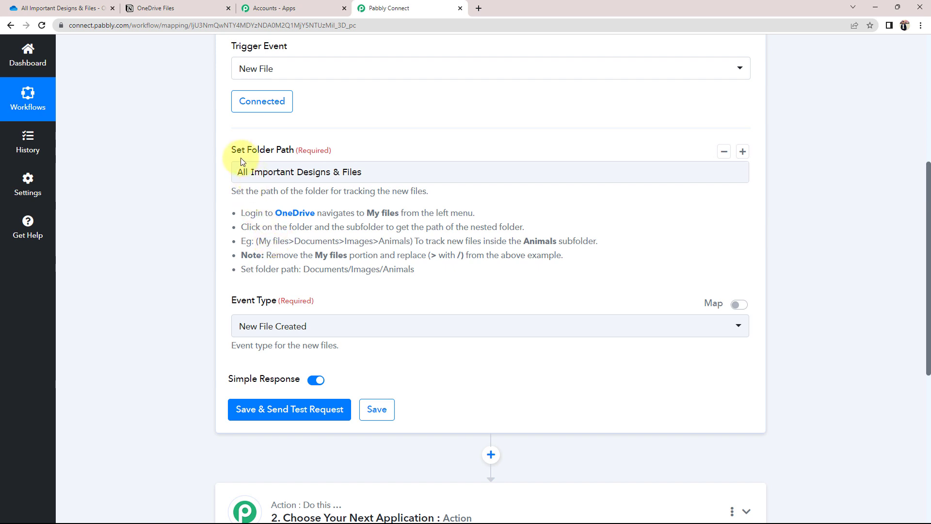
- Recheck the folder in OneDrive and choose New File Created as the trigger's event type
{"action": "left_click", "coordinate": [100, 11]}
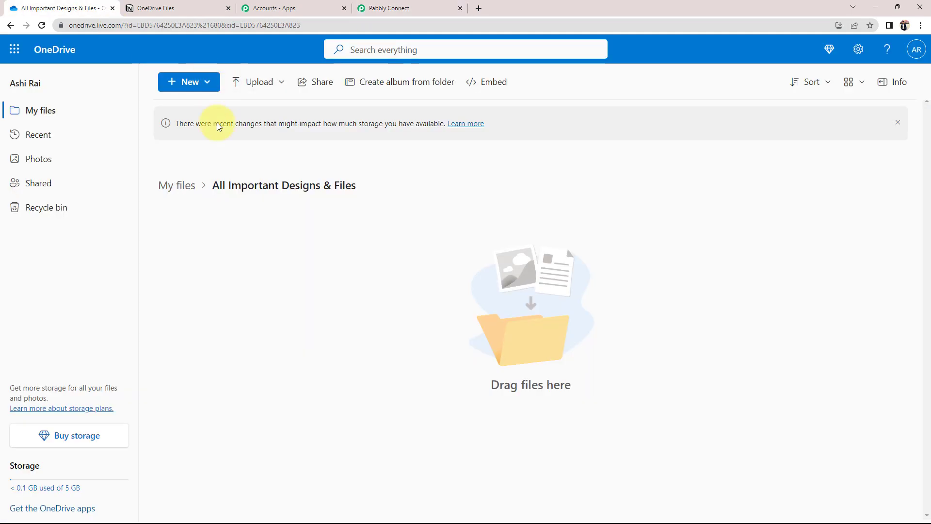
{"action": "left_click", "coordinate": [426, 4]}
{"action": "scroll", "coordinate": [258, 290], "scroll_direction": "down", "scroll_amount": 1}
{"action": "left_click", "coordinate": [260, 279]}
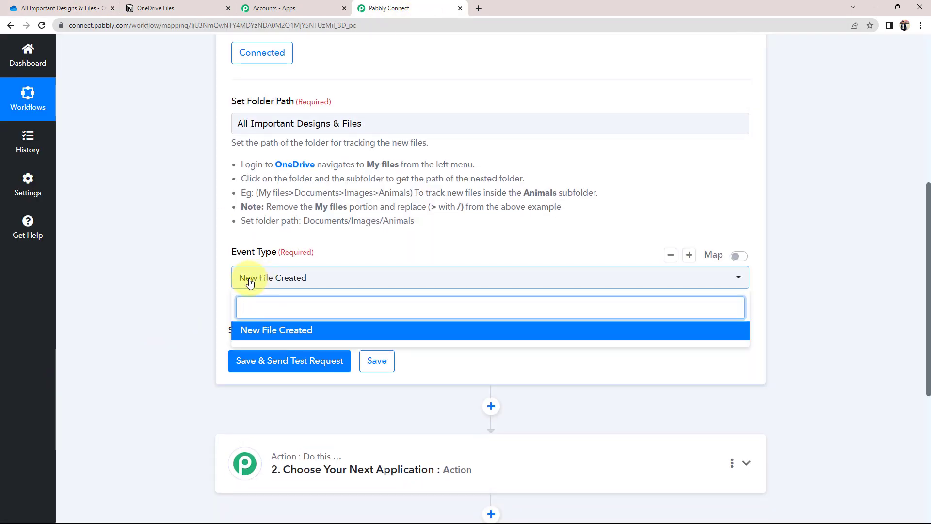
{"action": "left_click", "coordinate": [260, 329]}
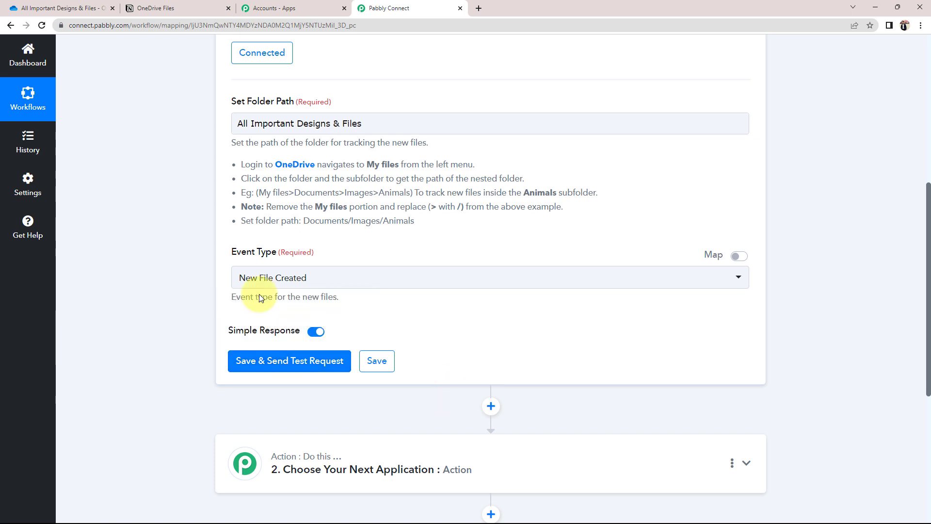
- Switch to OneDrive and upload the resume PDF without the (1) suffix from the Desktop to the All Important Designs & Files folder
{"action": "left_click", "coordinate": [63, 8]}
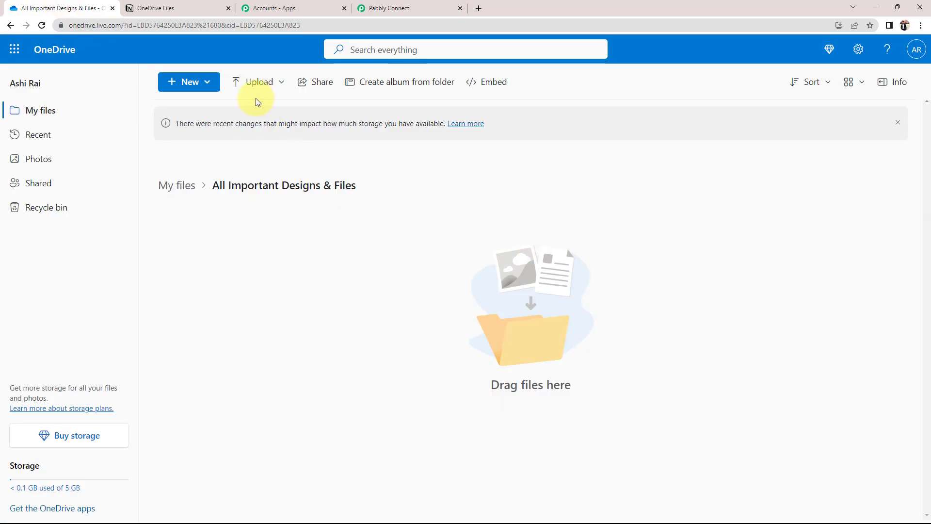
{"action": "left_click", "coordinate": [251, 83]}
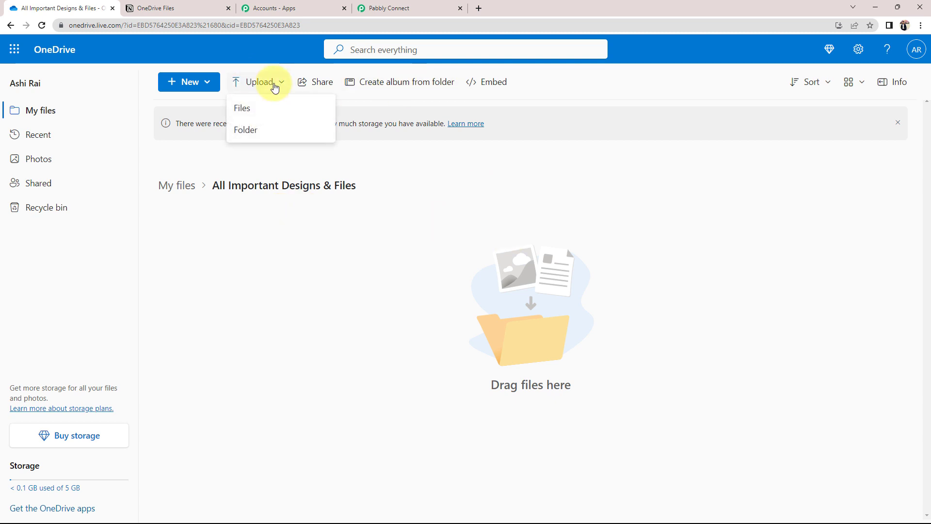
{"action": "left_click", "coordinate": [254, 106]}
{"action": "scroll", "coordinate": [194, 145], "scroll_direction": "down", "scroll_amount": 2}
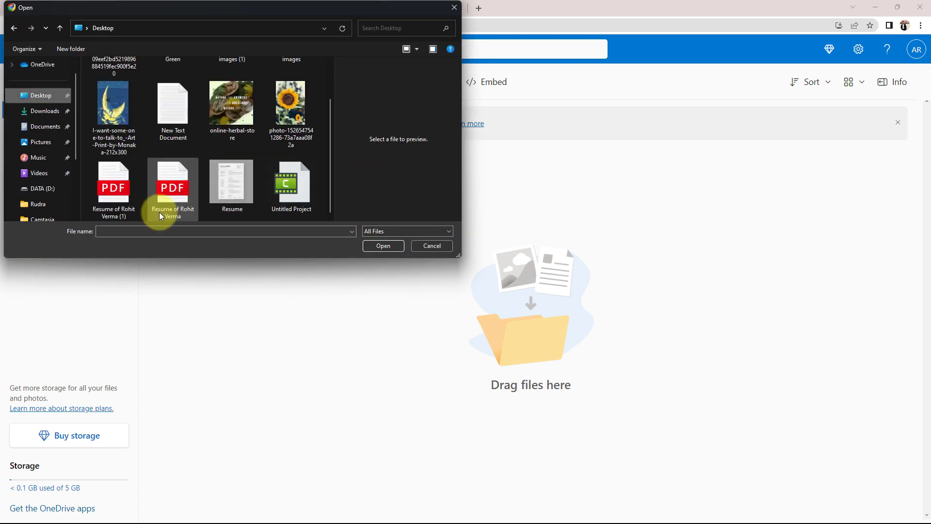
{"action": "left_click", "coordinate": [171, 191]}
{"action": "left_click", "coordinate": [382, 244]}
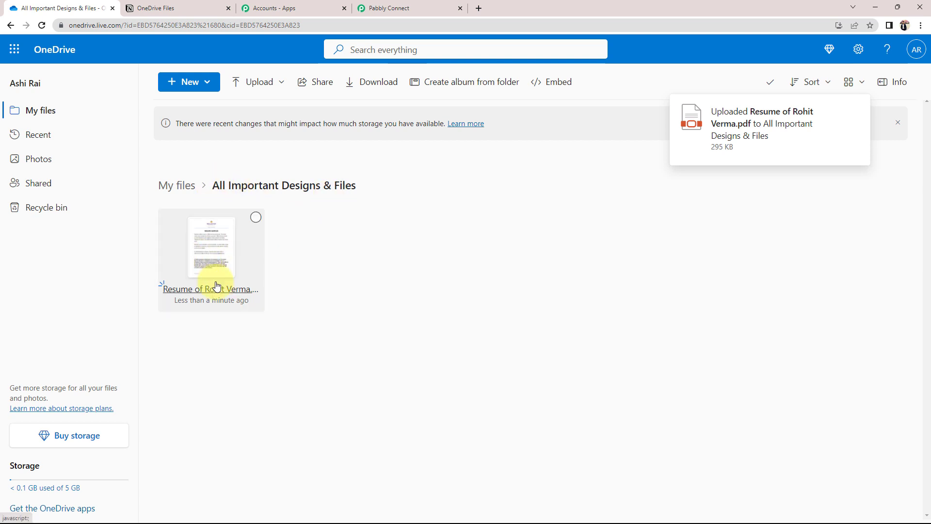
- Return to the Pabbly Connect workflow, save the OneDrive trigger and send a test request
{"action": "left_click", "coordinate": [360, 10]}
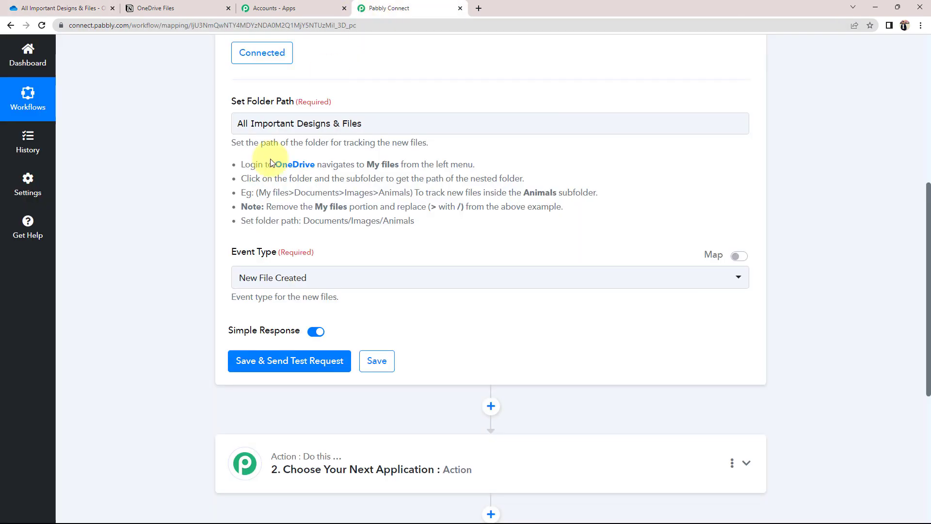
{"action": "left_click", "coordinate": [261, 361]}
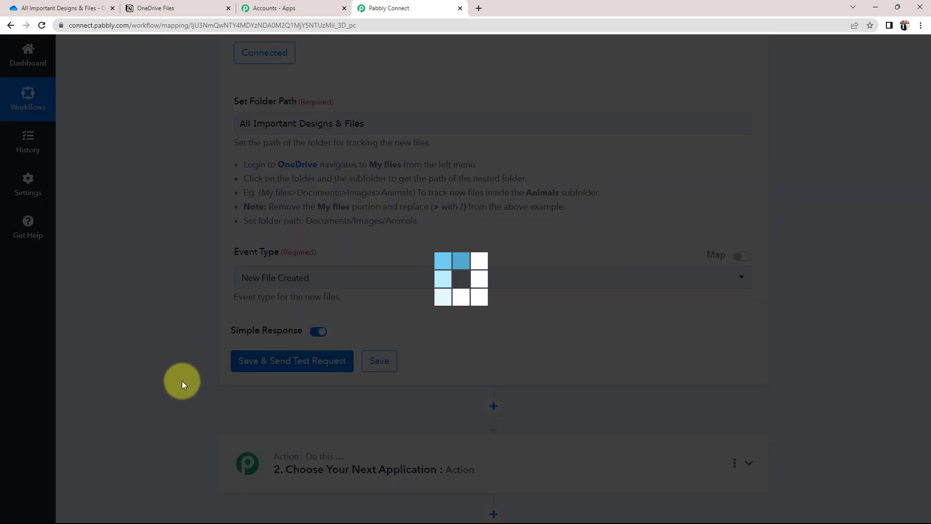
{"action": "scroll", "coordinate": [129, 404], "scroll_direction": "down", "scroll_amount": 2}
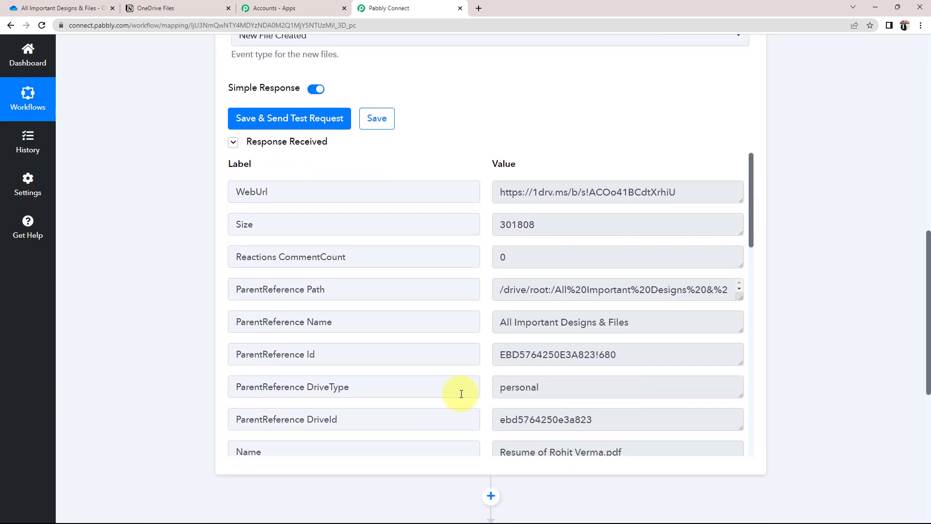
- Examine the file name, download URL and modification details in the OneDrive trigger's received response
{"action": "scroll", "coordinate": [526, 391], "scroll_direction": "down", "scroll_amount": 1}
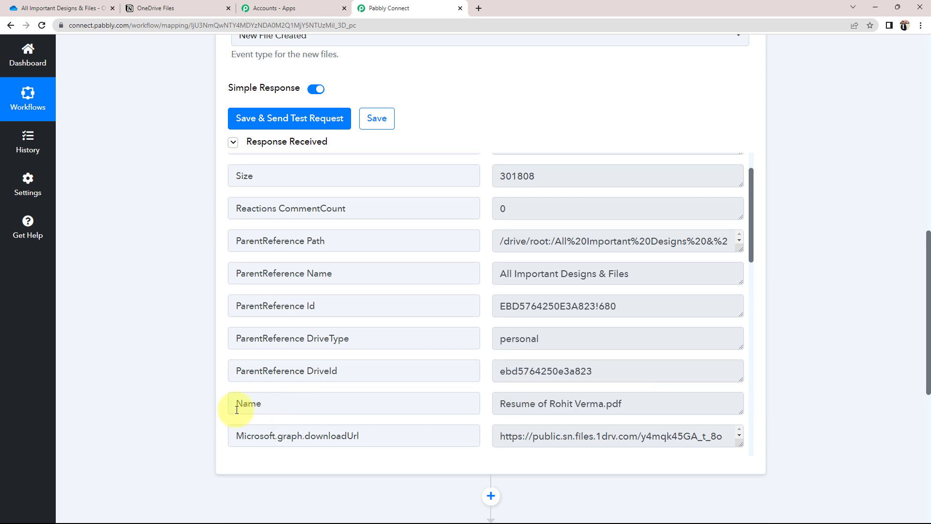
{"action": "left_click_drag", "start_coordinate": [238, 404], "coordinate": [256, 404]}
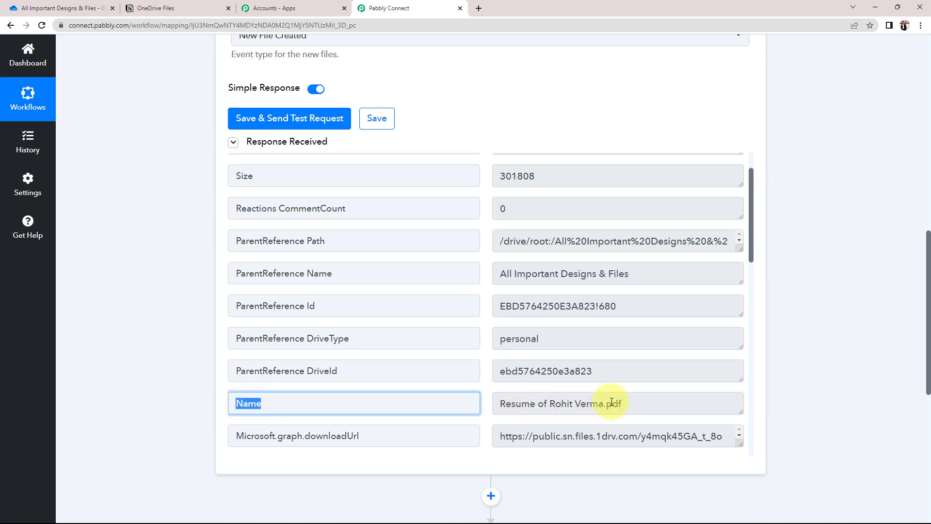
{"action": "left_click_drag", "start_coordinate": [612, 402], "coordinate": [499, 403]}
{"action": "scroll", "coordinate": [557, 389], "scroll_direction": "down", "scroll_amount": 2}
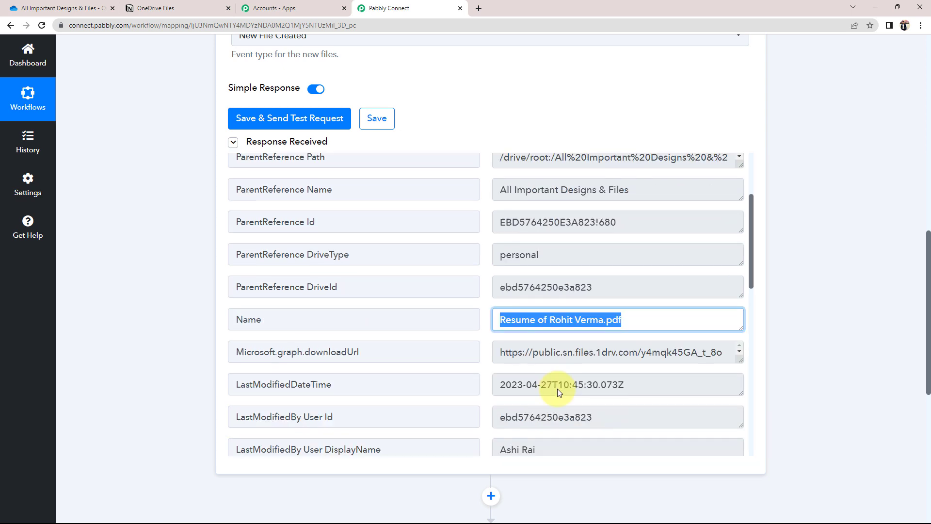
{"action": "left_click_drag", "start_coordinate": [499, 342], "coordinate": [737, 344]}
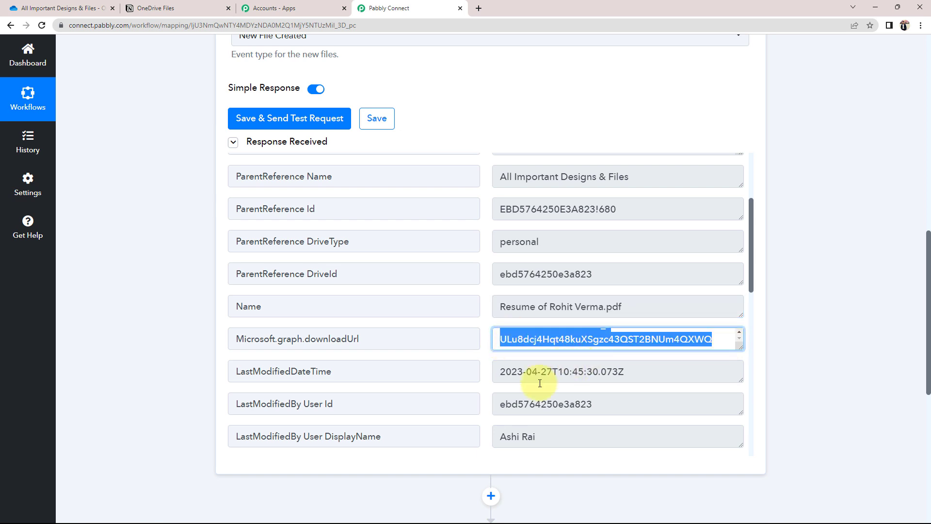
{"action": "scroll", "coordinate": [540, 383], "scroll_direction": "down", "scroll_amount": 1}
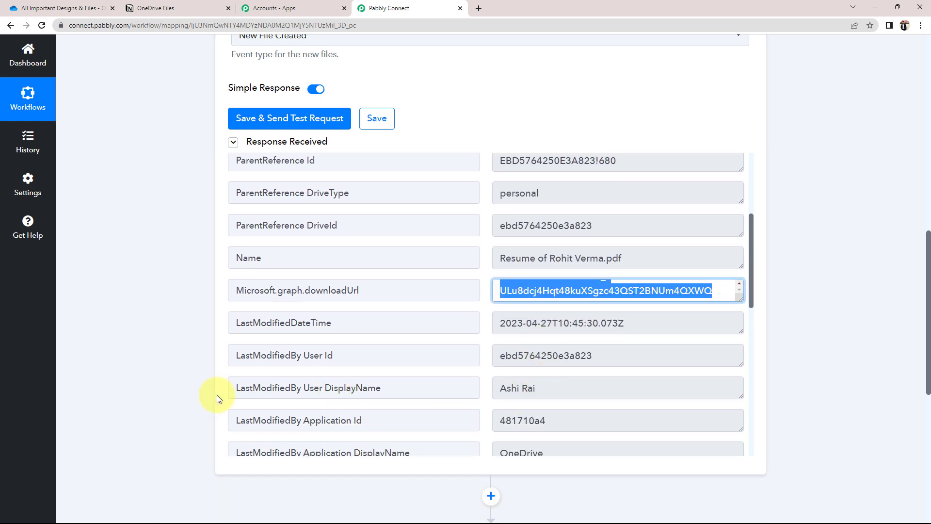
{"action": "left_click", "coordinate": [163, 394]}
- Review the OneDrive trigger's configuration and its polling interval
{"action": "scroll", "coordinate": [163, 394], "scroll_direction": "up", "scroll_amount": 10}
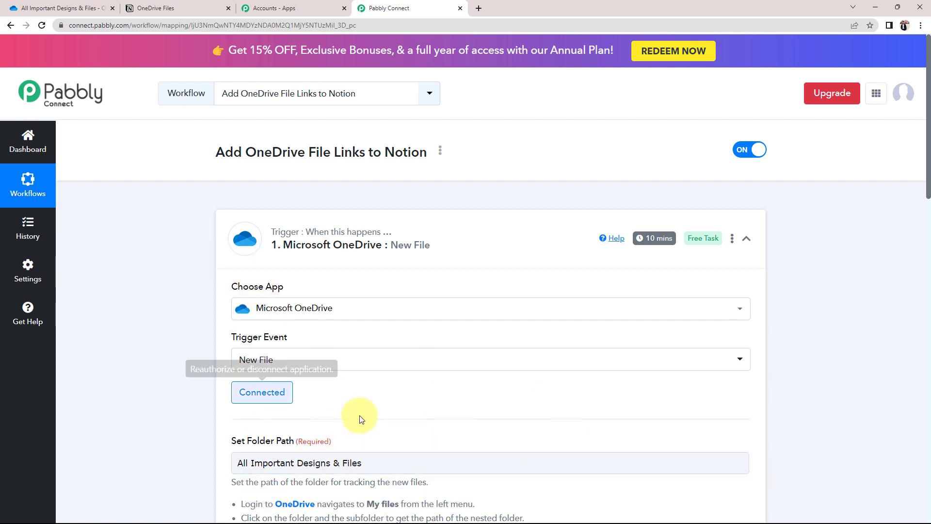
{"action": "scroll", "coordinate": [123, 390], "scroll_direction": "down", "scroll_amount": 3}
{"action": "scroll", "coordinate": [123, 390], "scroll_direction": "down", "scroll_amount": 3}
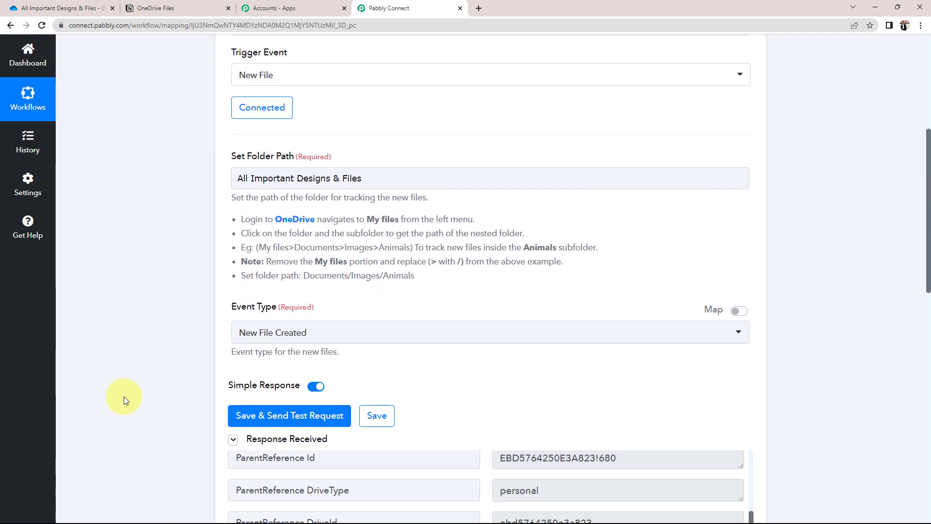
{"action": "scroll", "coordinate": [124, 397], "scroll_direction": "up", "scroll_amount": 5}
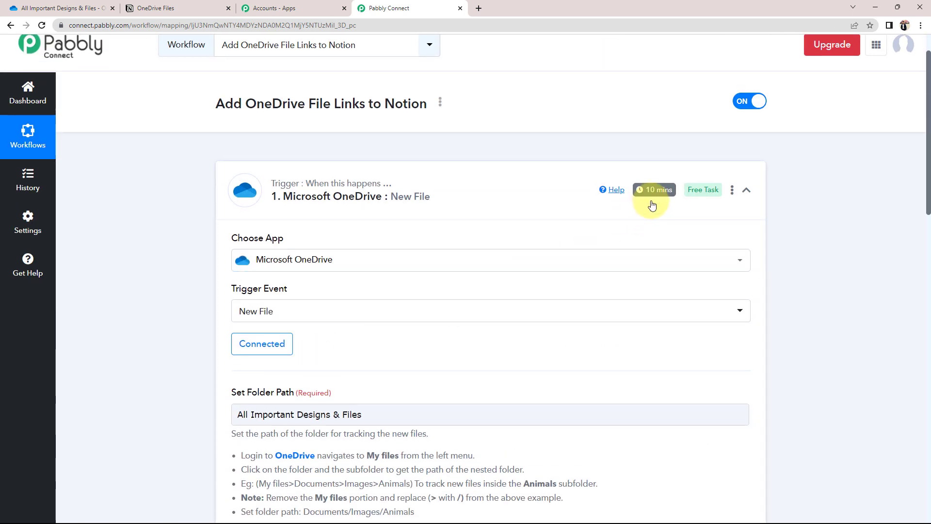
{"action": "mouse_move", "coordinate": [656, 199]}
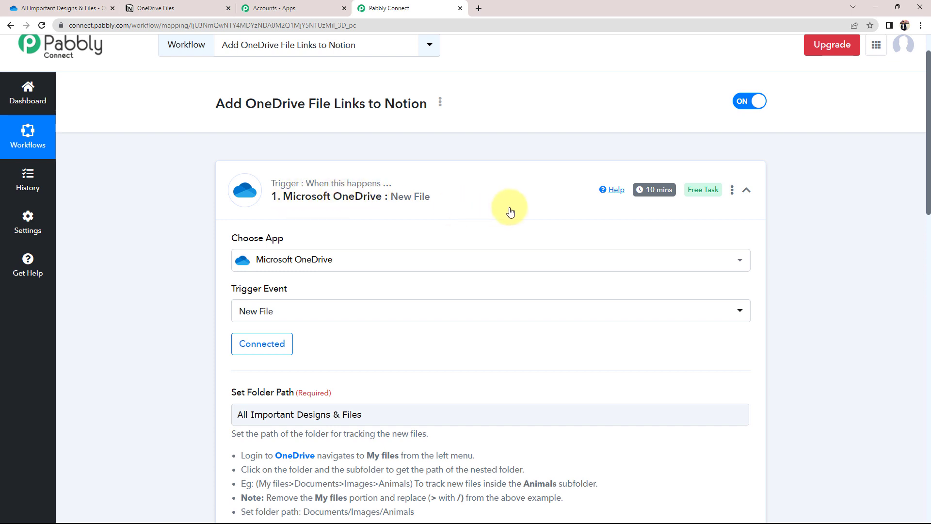
{"action": "mouse_move", "coordinate": [316, 183]}
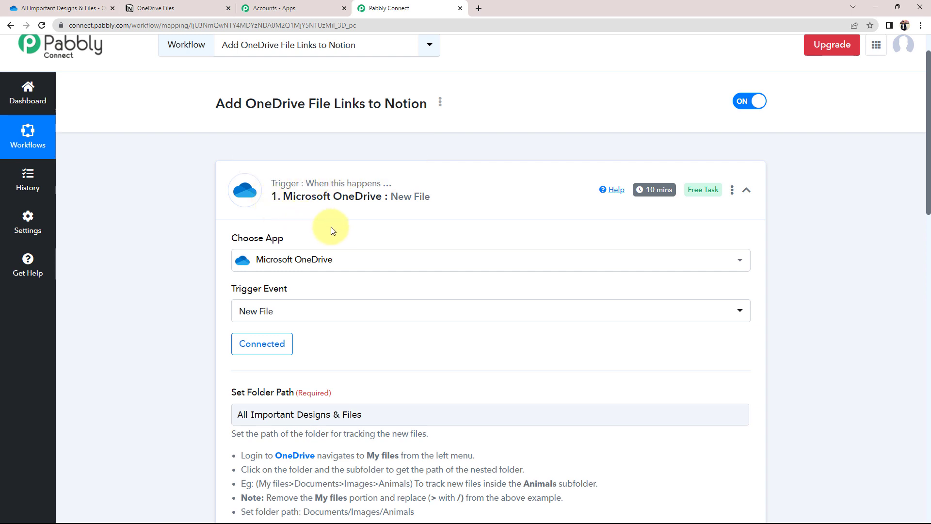
- Set the workflow's action application to Notion with Create Database Item as the action event
{"action": "scroll", "coordinate": [199, 281], "scroll_direction": "down", "scroll_amount": 18}
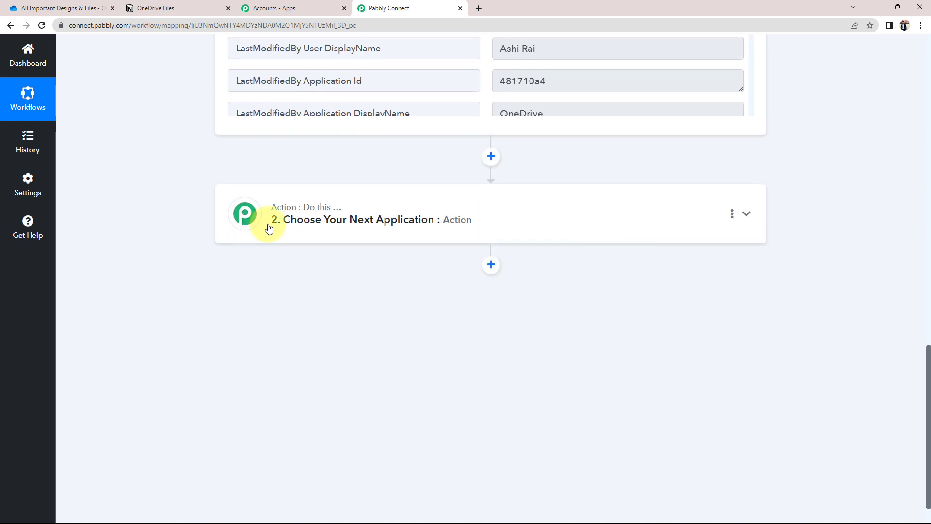
{"action": "left_click", "coordinate": [269, 228]}
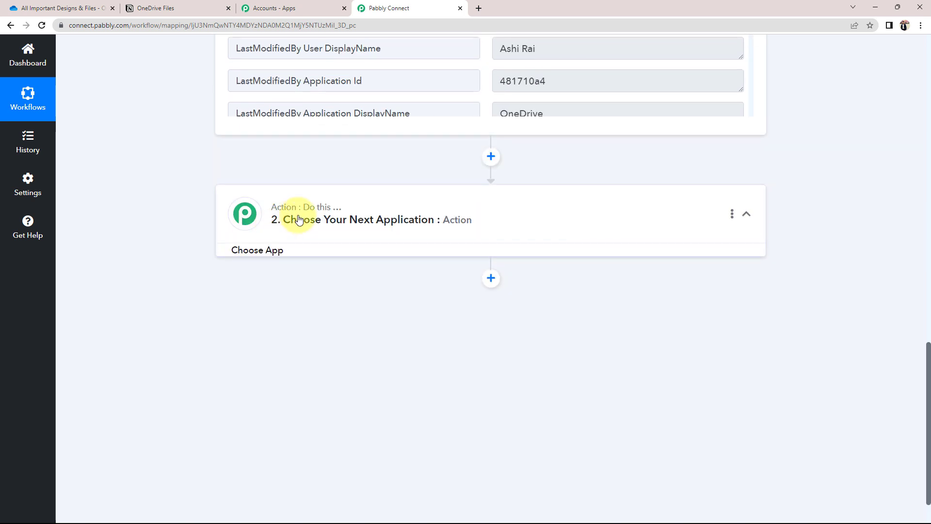
{"action": "left_click", "coordinate": [269, 284]}
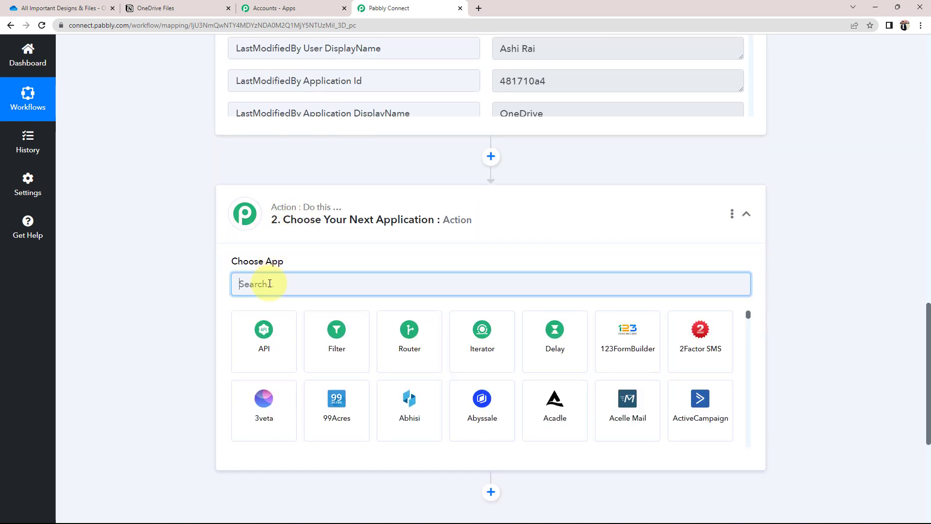
{"action": "type", "text": "notio"}
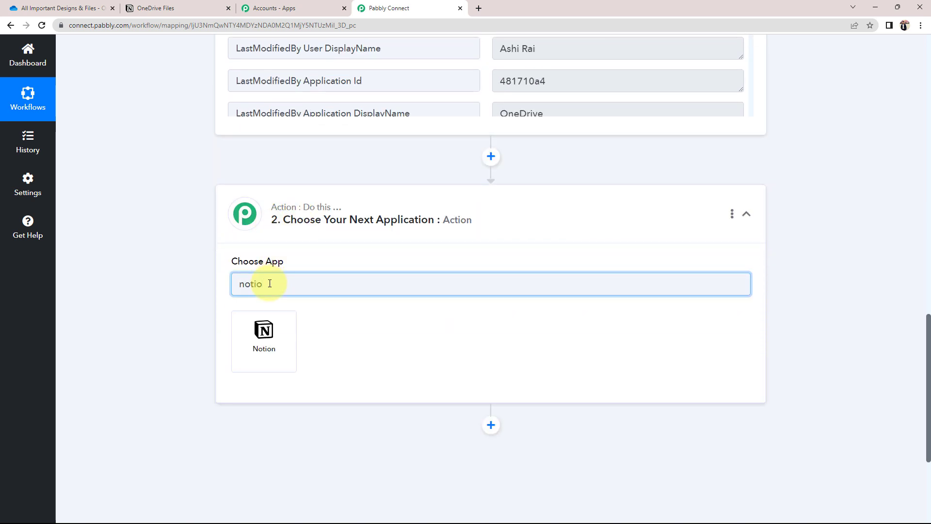
{"action": "left_click", "coordinate": [268, 339]}
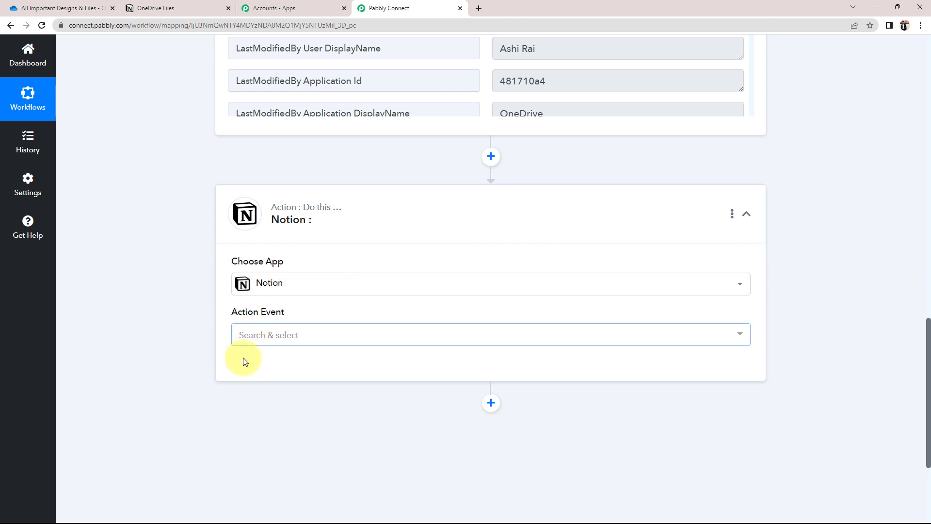
{"action": "left_click", "coordinate": [236, 333]}
{"action": "left_click", "coordinate": [271, 114]}
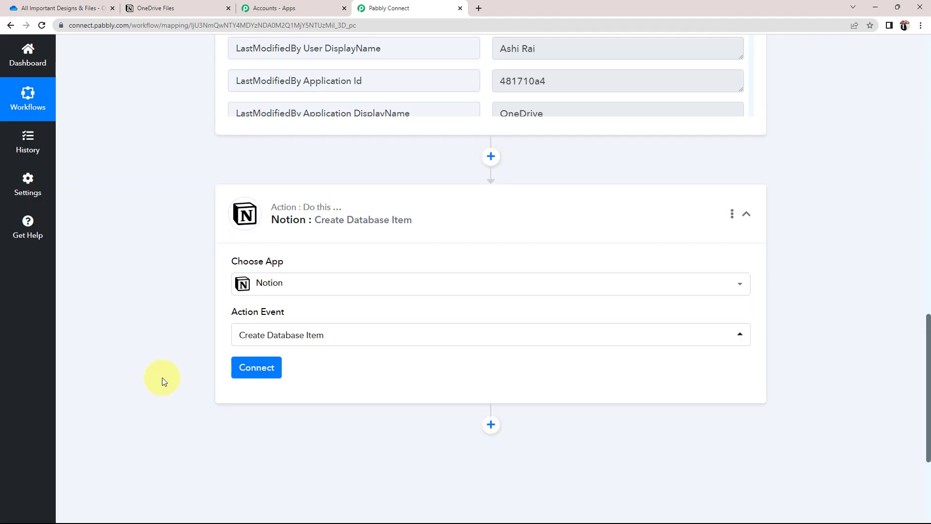
- Add a new Notion connection to the Create Database Item action and start its authorization
{"action": "left_click", "coordinate": [249, 375]}
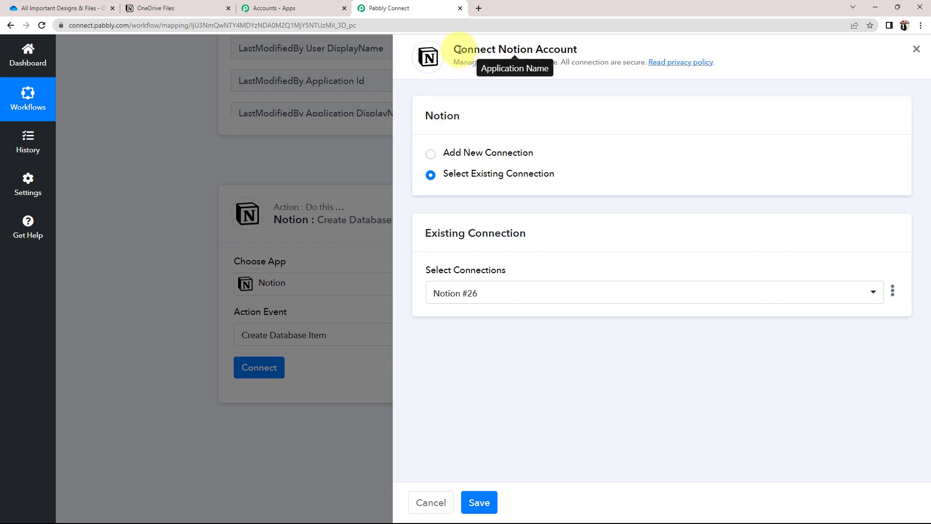
{"action": "left_click_drag", "start_coordinate": [462, 50], "coordinate": [582, 49]}
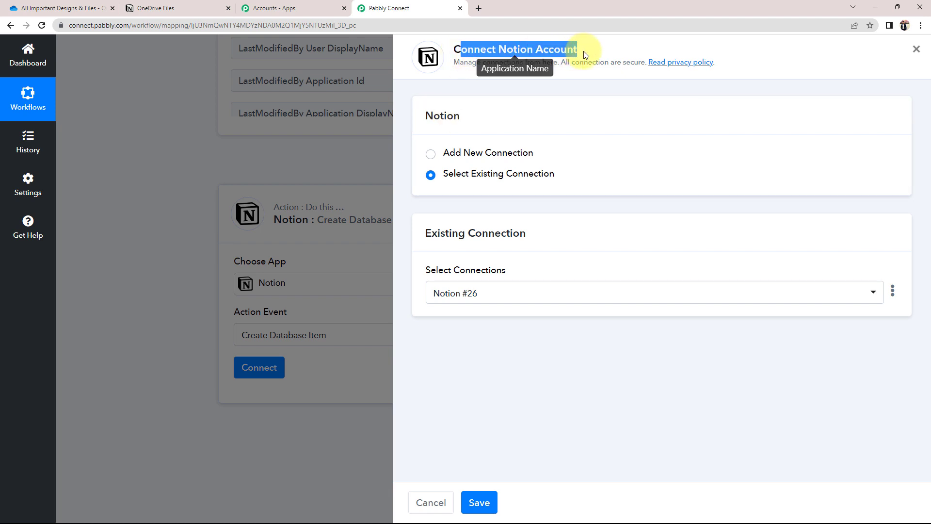
{"action": "left_click", "coordinate": [431, 154]}
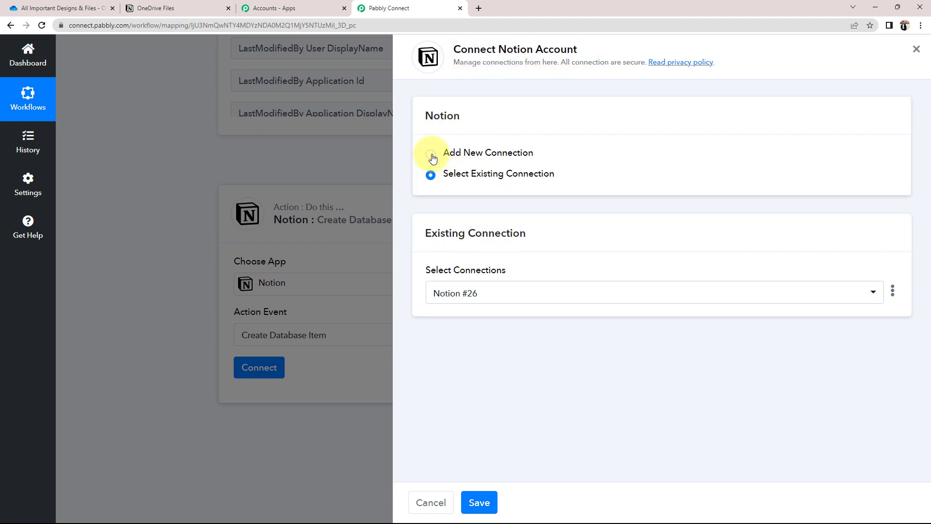
{"action": "left_click", "coordinate": [437, 278]}
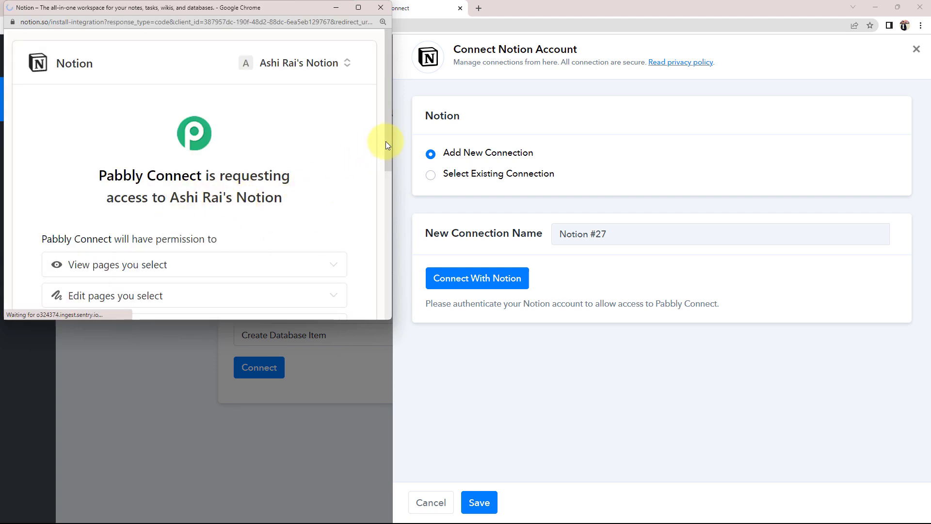
- Grant Pabbly Connect access to the OneDrive Files page in Notion and complete the authorization
{"action": "left_click_drag", "start_coordinate": [389, 129], "coordinate": [383, 215]}
{"action": "left_click", "coordinate": [256, 276]}
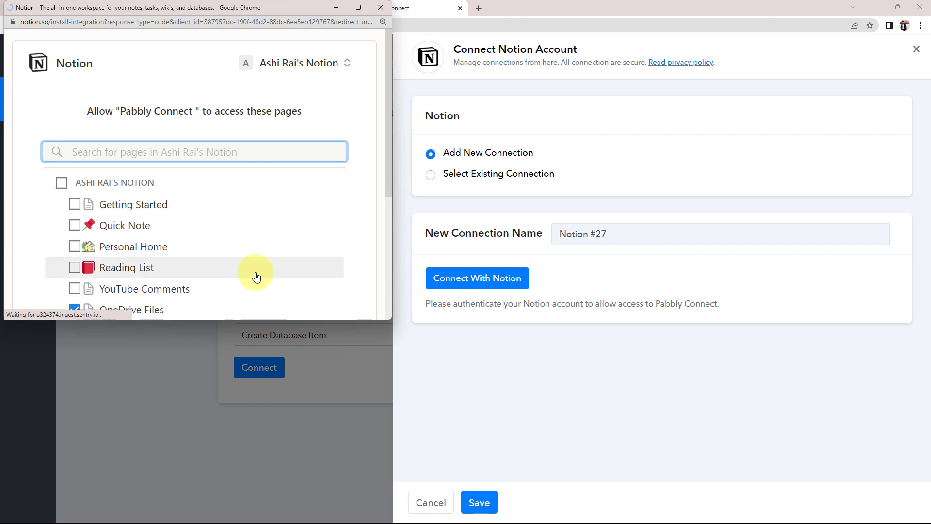
{"action": "scroll", "coordinate": [80, 291], "scroll_direction": "down", "scroll_amount": 1}
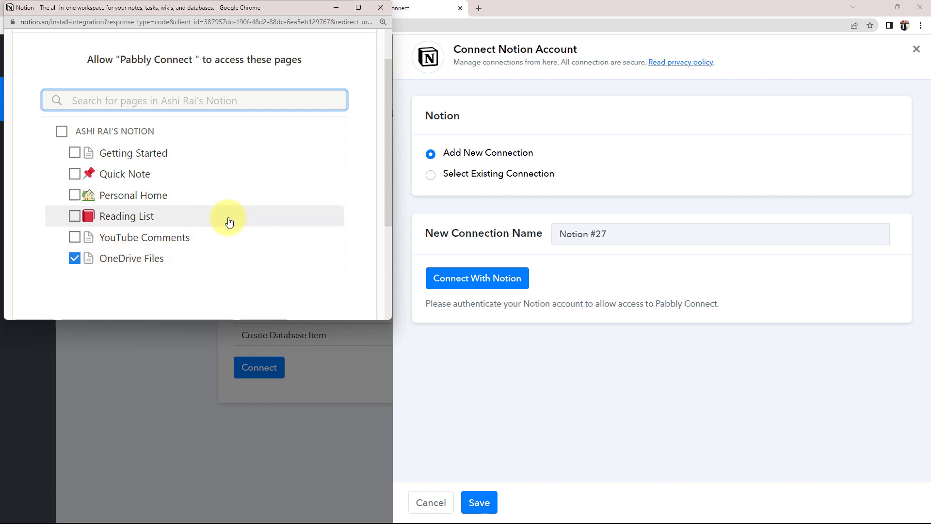
{"action": "scroll", "coordinate": [203, 257], "scroll_direction": "down", "scroll_amount": 3}
{"action": "left_click", "coordinate": [247, 263]}
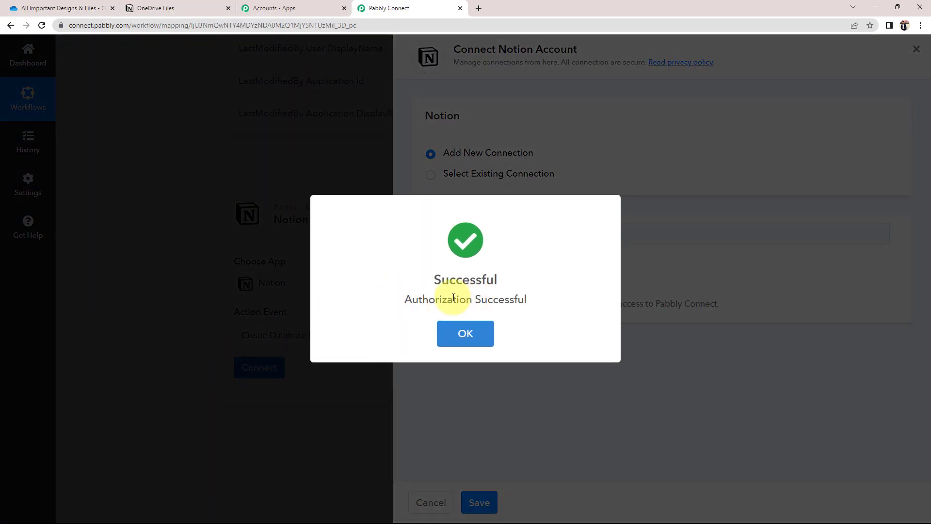
{"action": "left_click", "coordinate": [461, 332]}
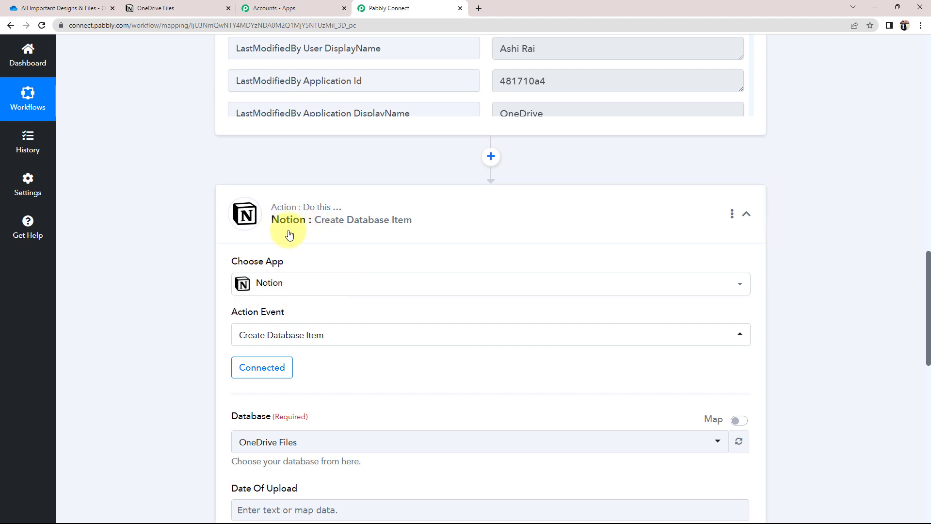
- Select OneDrive Files as the database for the Notion action
{"action": "scroll", "coordinate": [290, 234], "scroll_direction": "down", "scroll_amount": 4}
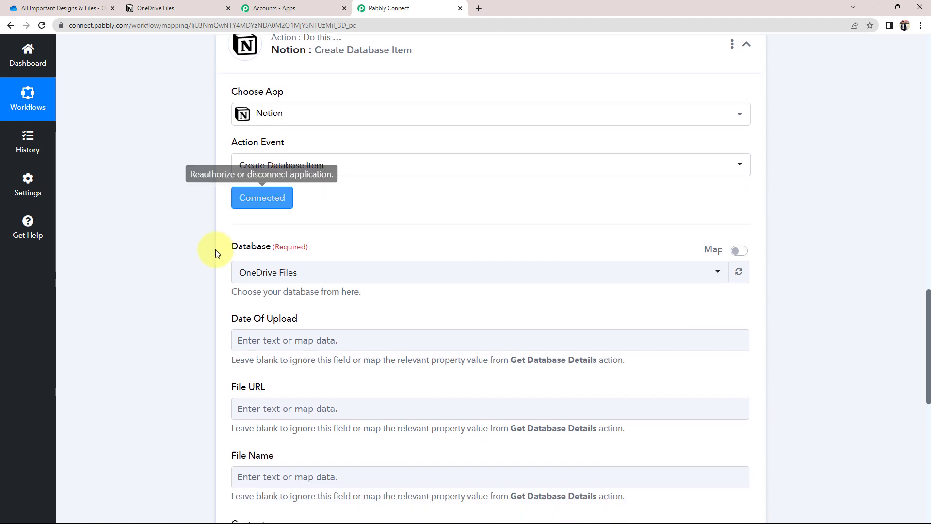
{"action": "left_click", "coordinate": [247, 247]}
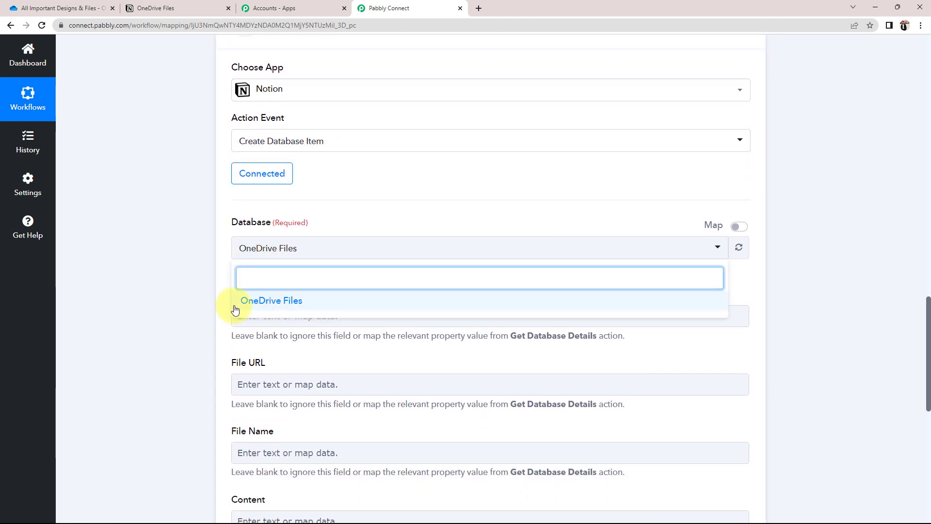
{"action": "left_click", "coordinate": [264, 301]}
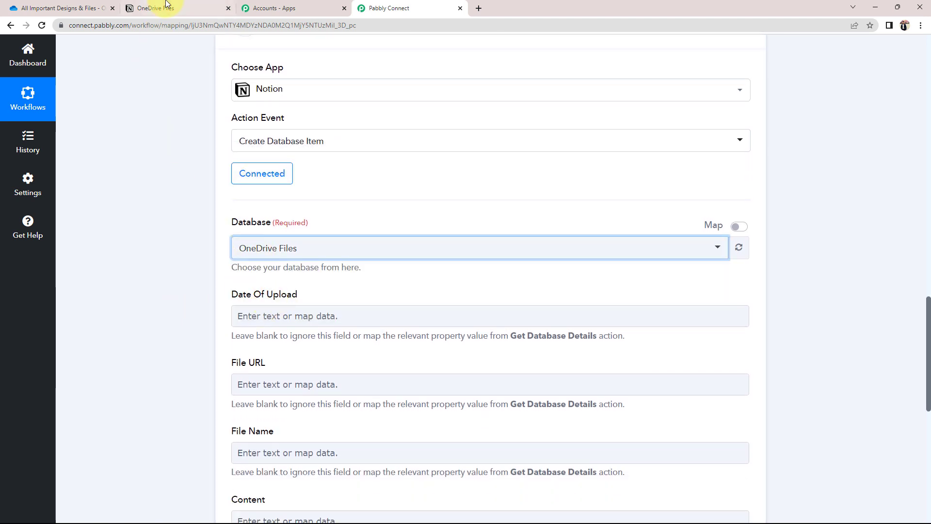
- Switch to Notion and review the title and columns of the OneDrive Files database
{"action": "left_click", "coordinate": [197, 7]}
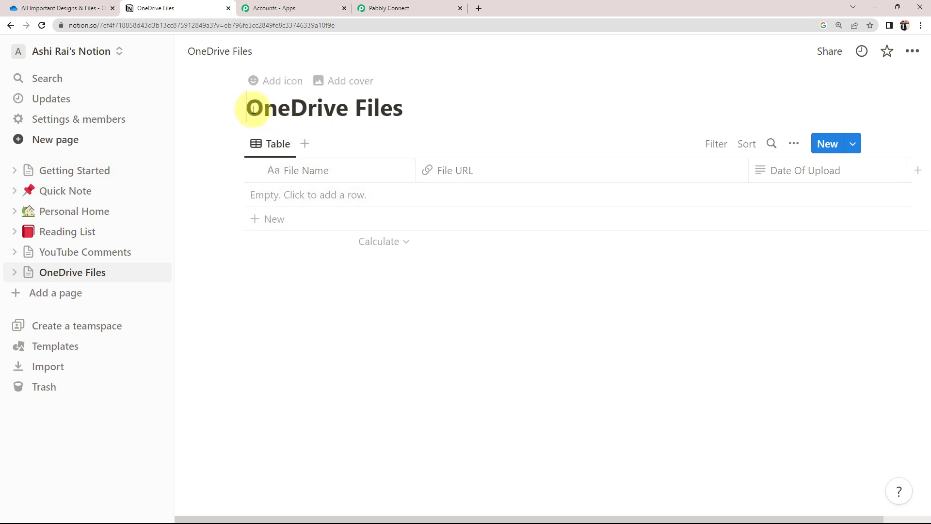
{"action": "left_click_drag", "start_coordinate": [253, 108], "coordinate": [382, 139]}
{"action": "left_click", "coordinate": [276, 339]}
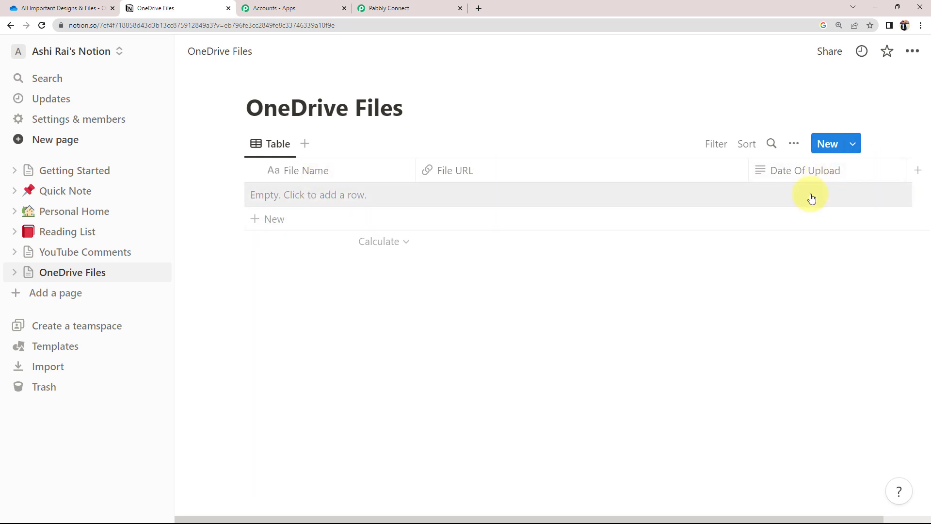
- Return to the Pabbly Connect workflow and compare the Notion action's database fields with the OneDrive trigger's received response
{"action": "left_click", "coordinate": [407, 7]}
{"action": "scroll", "coordinate": [121, 302], "scroll_direction": "down", "scroll_amount": 2}
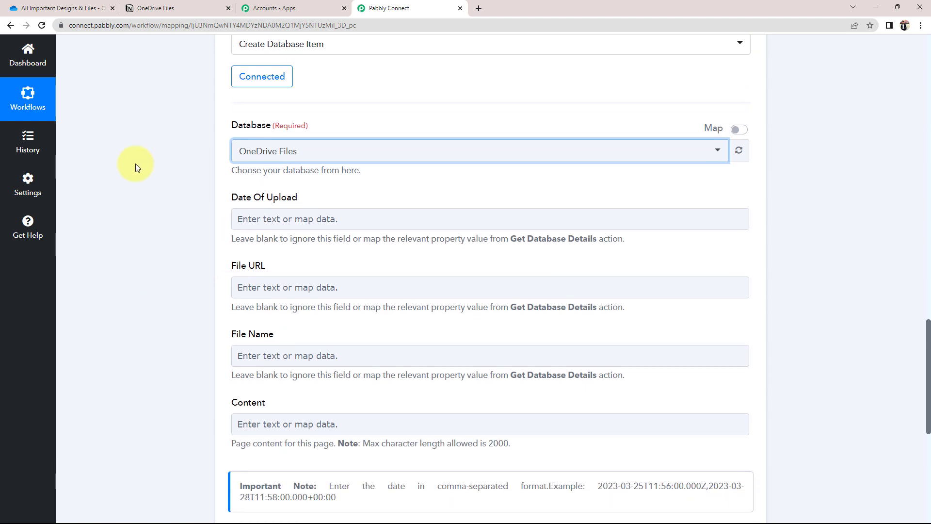
{"action": "scroll", "coordinate": [194, 219], "scroll_direction": "down", "scroll_amount": 1}
{"action": "left_click_drag", "start_coordinate": [233, 148], "coordinate": [333, 138]}
{"action": "left_click_drag", "start_coordinate": [231, 218], "coordinate": [315, 214]}
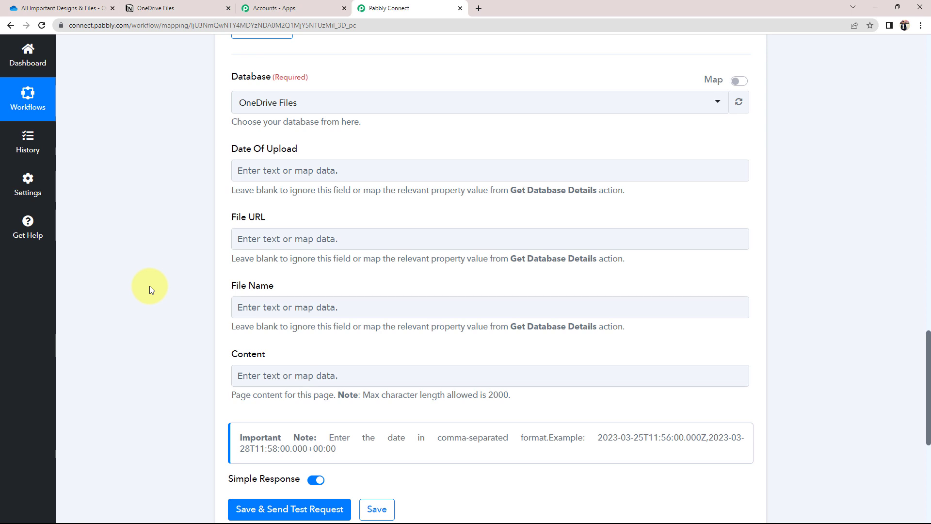
{"action": "scroll", "coordinate": [158, 325], "scroll_direction": "up", "scroll_amount": 10}
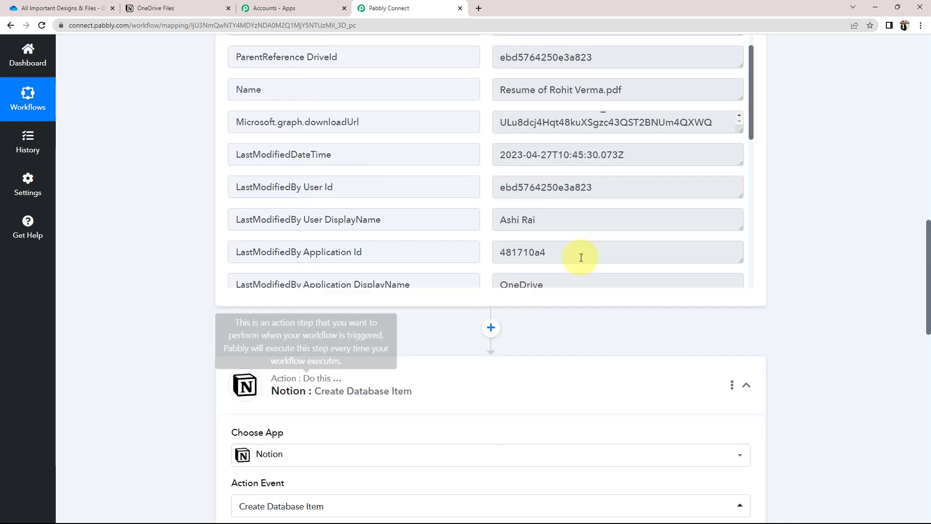
{"action": "left_click_drag", "start_coordinate": [490, 210], "coordinate": [519, 264]}
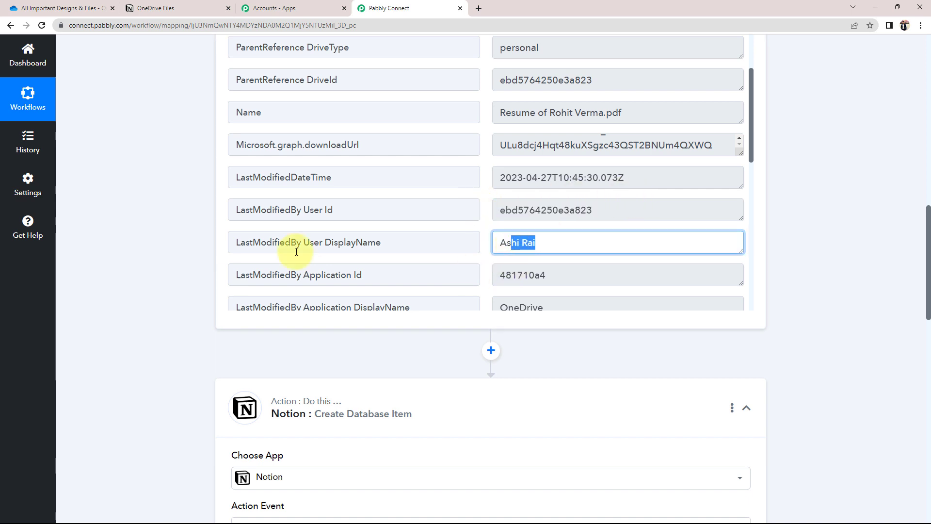
{"action": "left_click_drag", "start_coordinate": [639, 110], "coordinate": [454, 129]}
{"action": "scroll", "coordinate": [106, 306], "scroll_direction": "down", "scroll_amount": 9}
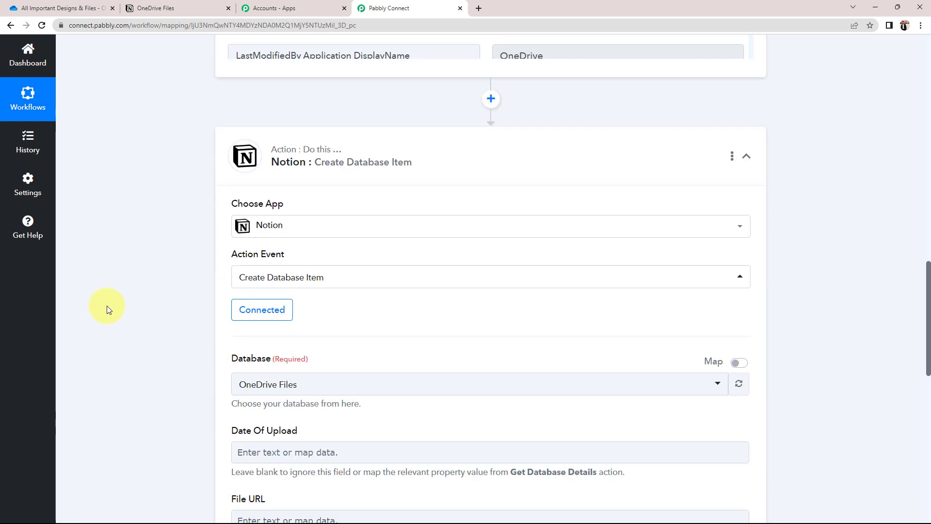
{"action": "scroll", "coordinate": [147, 340], "scroll_direction": "down", "scroll_amount": 2}
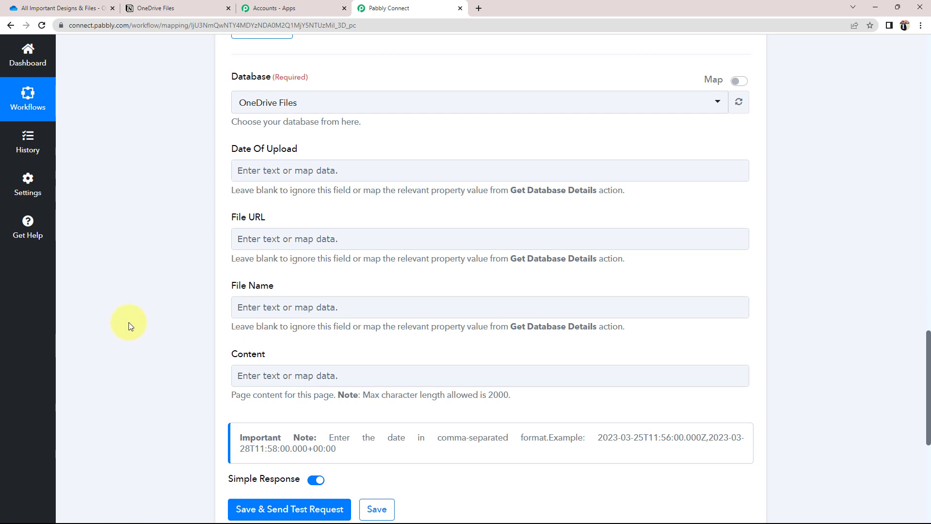
- Search the OneDrive trigger data for "date" and map CreatedDateTime to the Date Of Upload field
{"action": "left_click", "coordinate": [259, 173]}
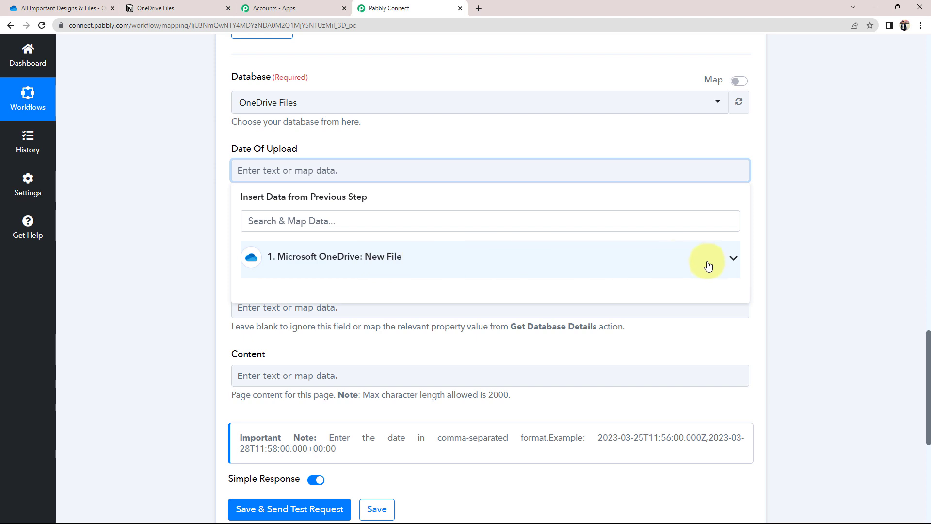
{"action": "left_click", "coordinate": [734, 259]}
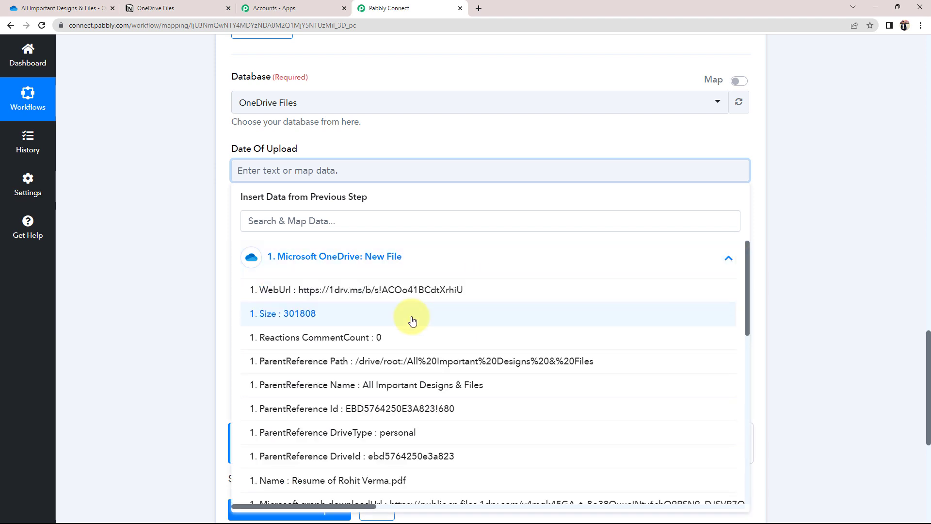
{"action": "scroll", "coordinate": [412, 324], "scroll_direction": "down", "scroll_amount": 3}
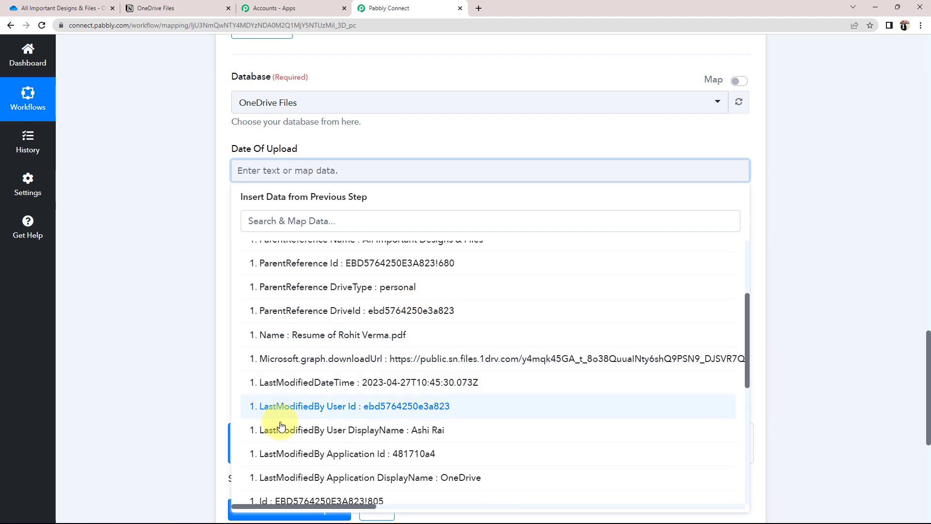
{"action": "scroll", "coordinate": [332, 413], "scroll_direction": "down", "scroll_amount": 1}
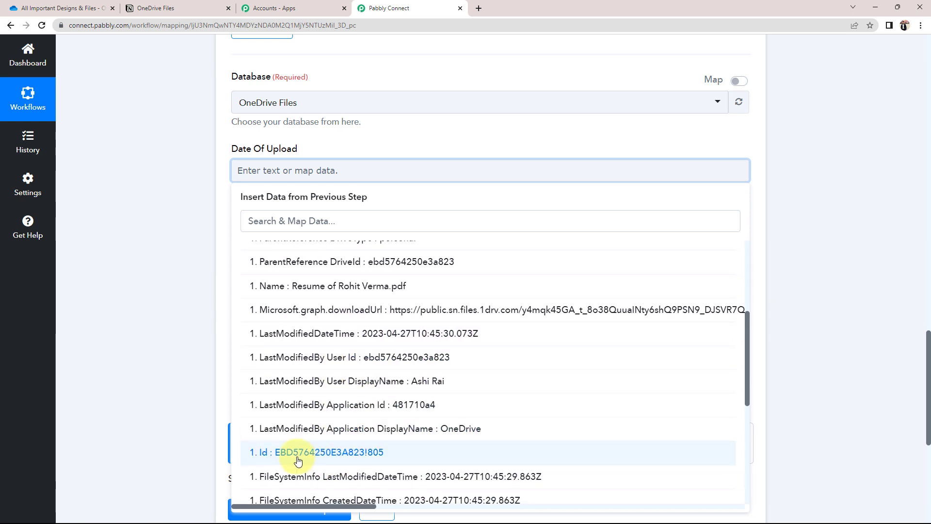
{"action": "scroll", "coordinate": [297, 456], "scroll_direction": "down", "scroll_amount": 1}
{"action": "left_click", "coordinate": [289, 222]}
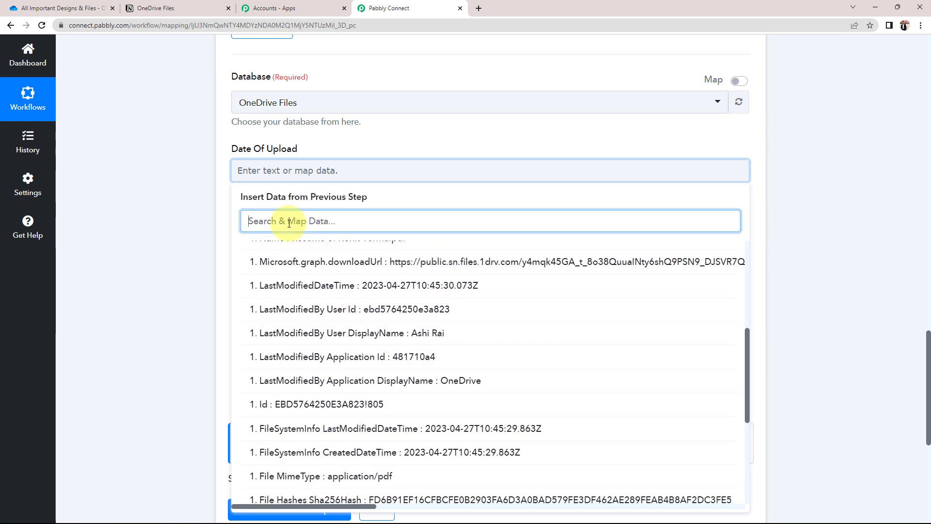
{"action": "type", "text": "date"}
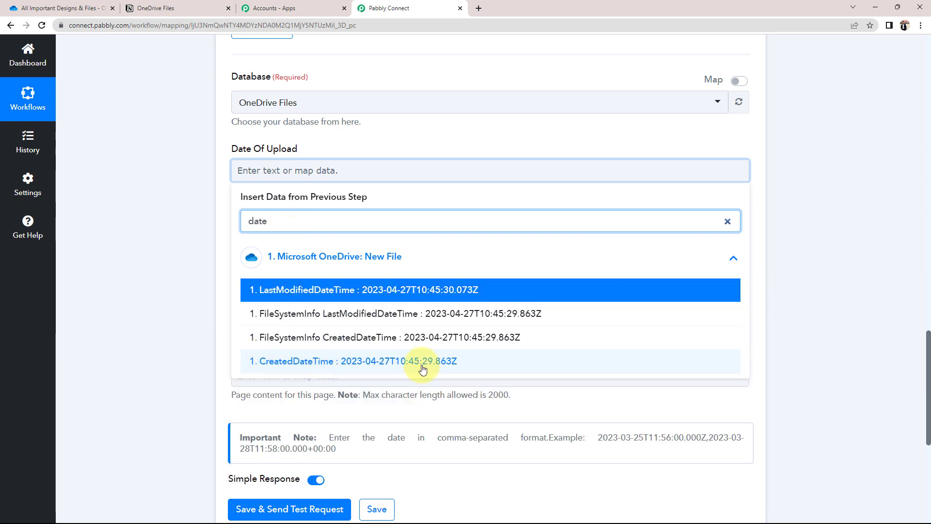
{"action": "left_click", "coordinate": [373, 363]}
{"action": "left_click", "coordinate": [124, 235]}
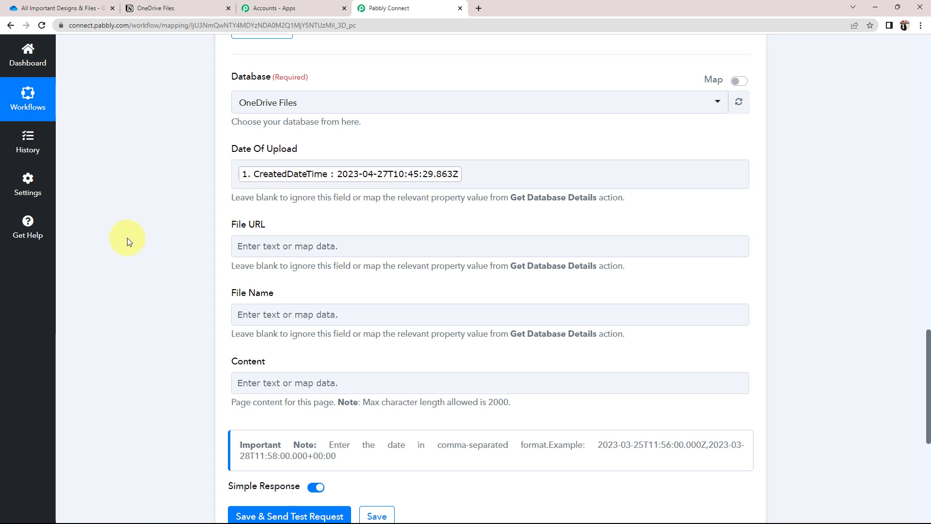
- Map the OneDrive trigger's Microsoft.graph.downloadUrl to the File URL field
{"action": "left_click", "coordinate": [258, 245]}
{"action": "scroll", "coordinate": [133, 256], "scroll_direction": "down", "scroll_amount": 1}
{"action": "left_click", "coordinate": [325, 291]}
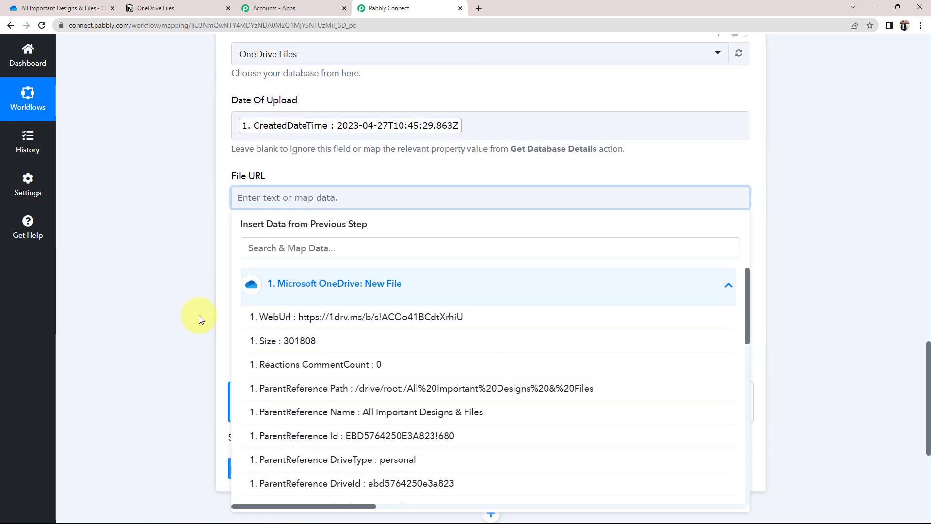
{"action": "scroll", "coordinate": [291, 418], "scroll_direction": "up", "scroll_amount": 3}
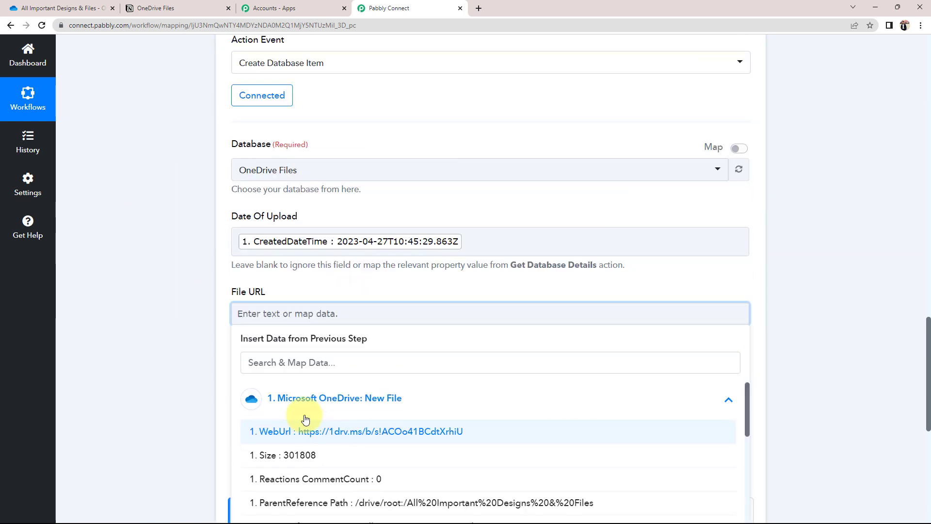
{"action": "scroll", "coordinate": [196, 422], "scroll_direction": "down", "scroll_amount": 4}
{"action": "scroll", "coordinate": [427, 391], "scroll_direction": "down", "scroll_amount": 2}
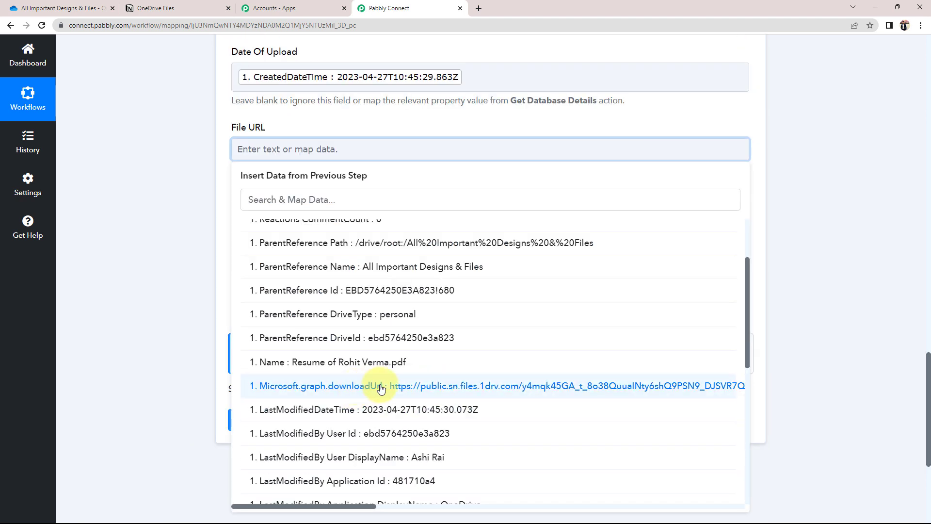
{"action": "left_click", "coordinate": [460, 386]}
{"action": "left_click", "coordinate": [123, 182]}
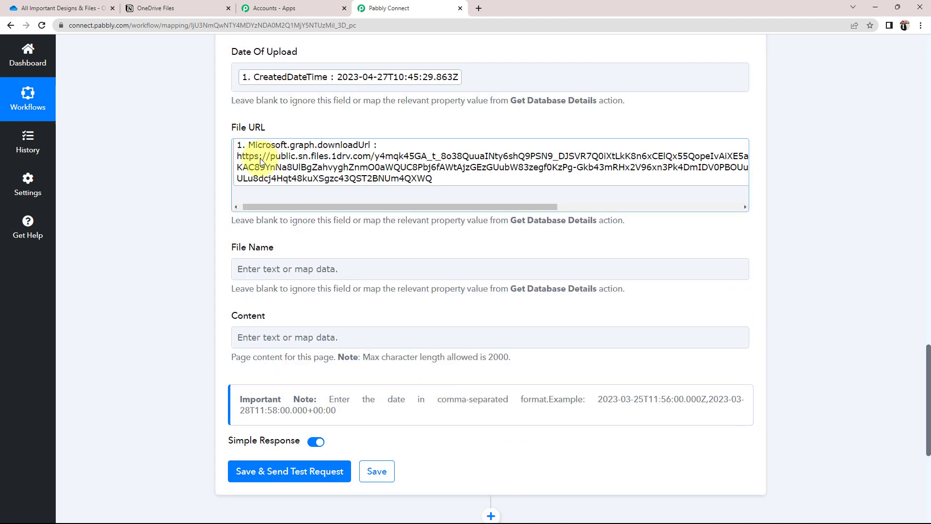
- Check the uploaded file in OneDrive's All Important Designs & Files folder and return to the Pabbly Connect workflow
{"action": "left_click", "coordinate": [56, 7]}
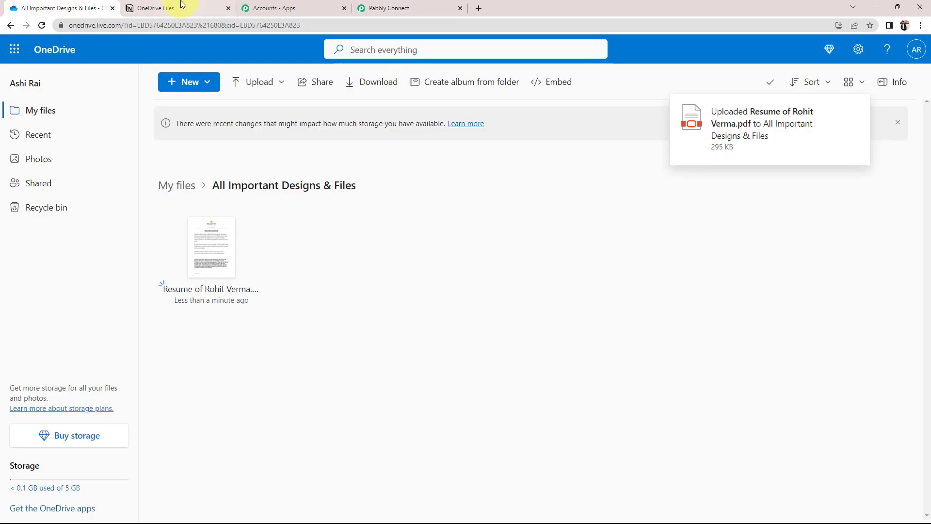
{"action": "left_click", "coordinate": [381, 8]}
{"action": "left_click", "coordinate": [86, 6]}
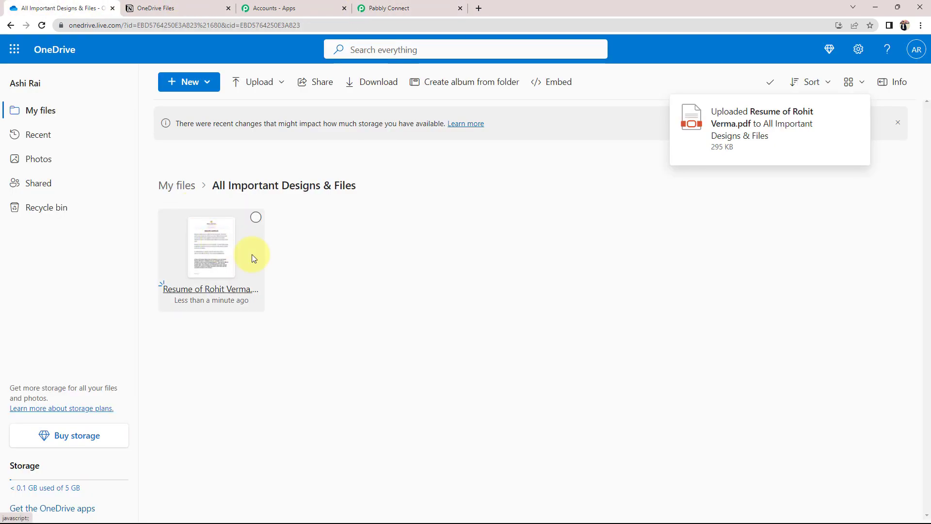
{"action": "left_click", "coordinate": [432, 5]}
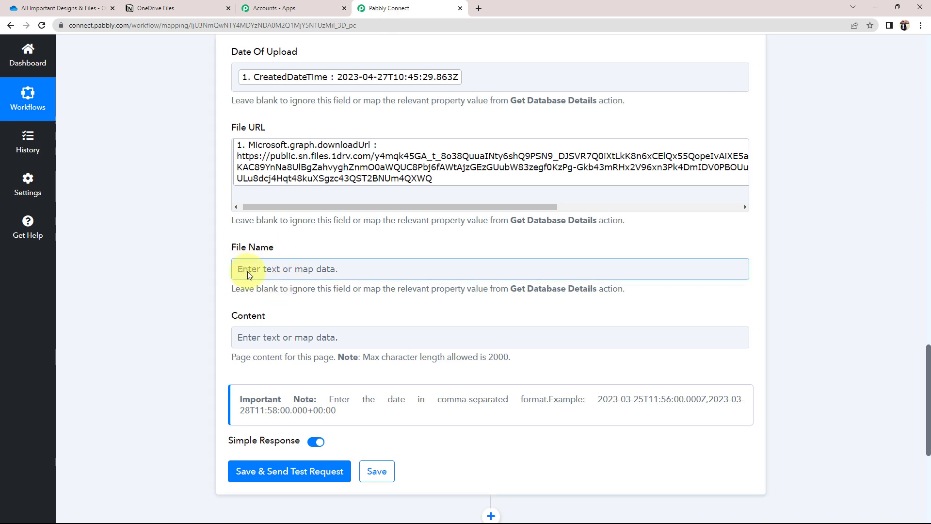
- Map the OneDrive trigger's Name value to the File Name field
{"action": "left_click", "coordinate": [260, 270]}
{"action": "left_click", "coordinate": [288, 314]}
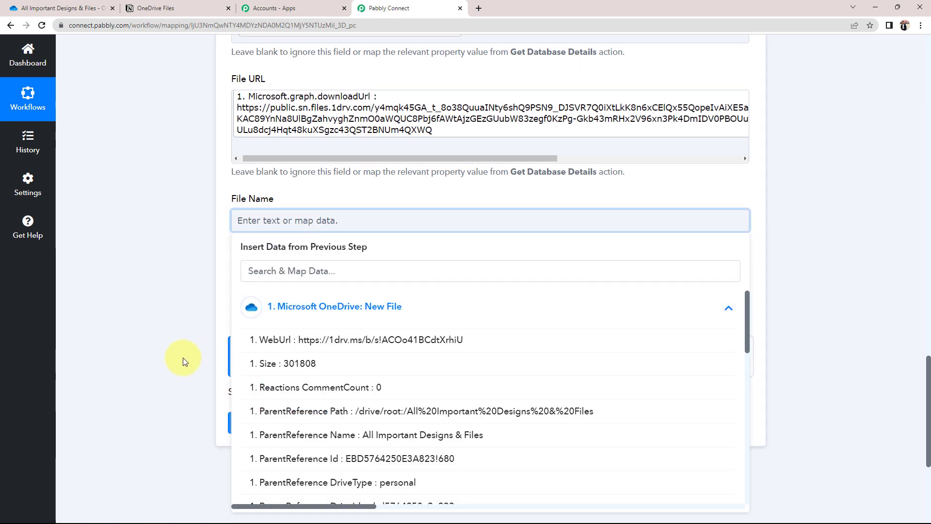
{"action": "scroll", "coordinate": [340, 386], "scroll_direction": "down", "scroll_amount": 3}
{"action": "left_click", "coordinate": [342, 385]}
{"action": "left_click", "coordinate": [171, 338]}
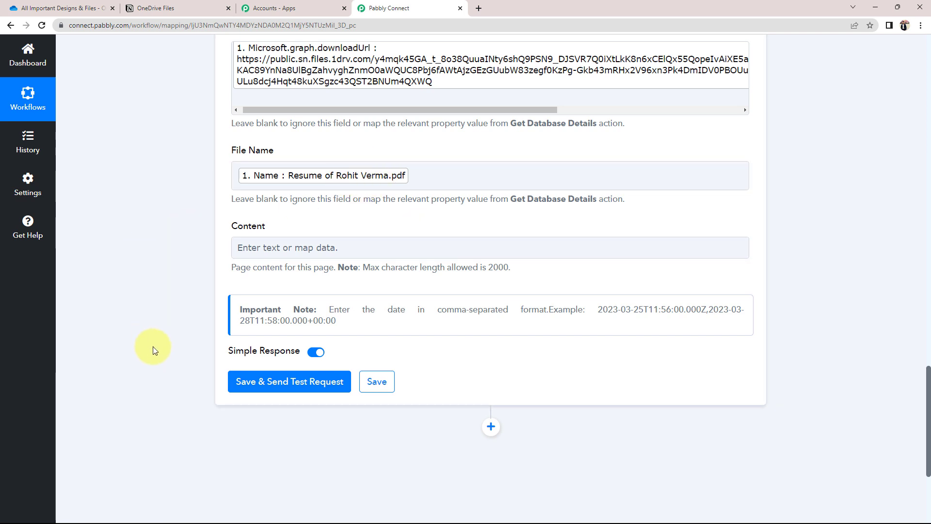
- Review the mapped Date Of Upload, File URL and File Name fields against the uploaded file in OneDrive's All Important Designs & Files folder
{"action": "scroll", "coordinate": [128, 380], "scroll_direction": "up", "scroll_amount": 3}
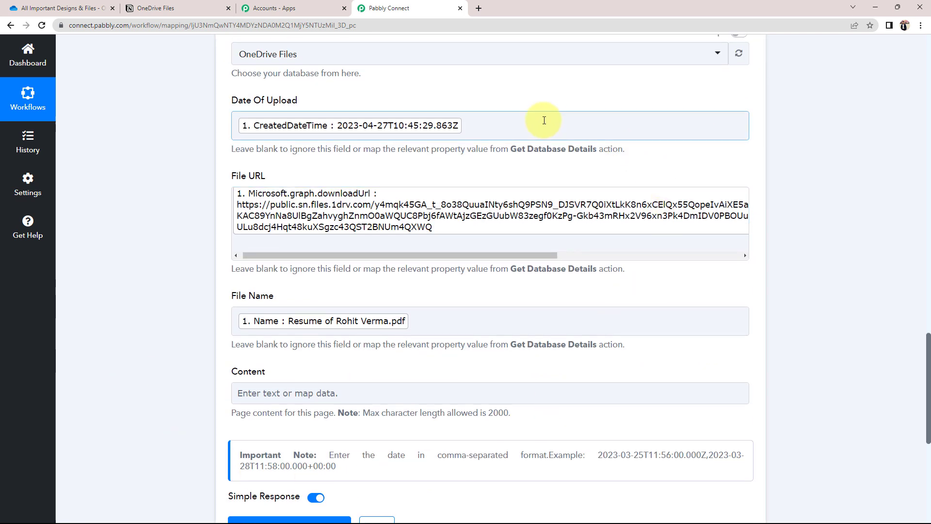
{"action": "scroll", "coordinate": [143, 388], "scroll_direction": "up", "scroll_amount": 1}
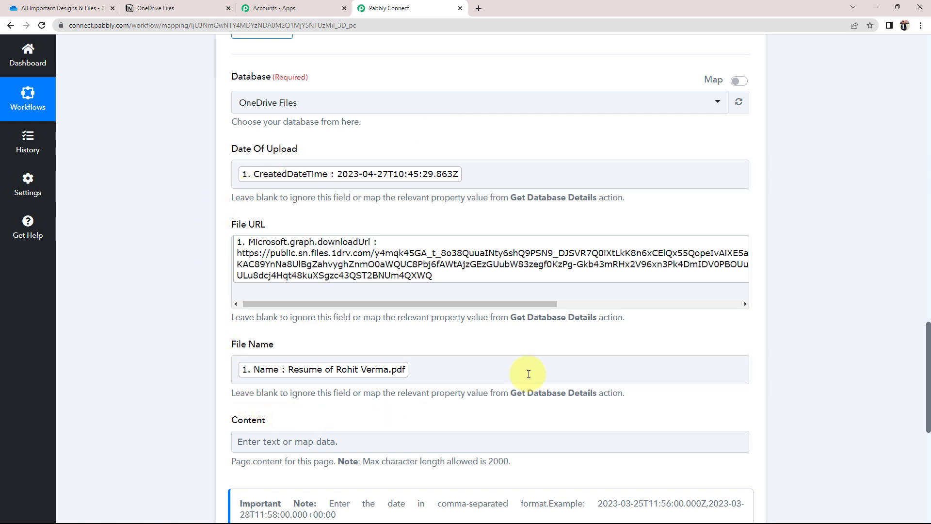
{"action": "left_click", "coordinate": [370, 366]}
{"action": "scroll", "coordinate": [310, 363], "scroll_direction": "up", "scroll_amount": 2}
{"action": "scroll", "coordinate": [311, 363], "scroll_direction": "up", "scroll_amount": 1}
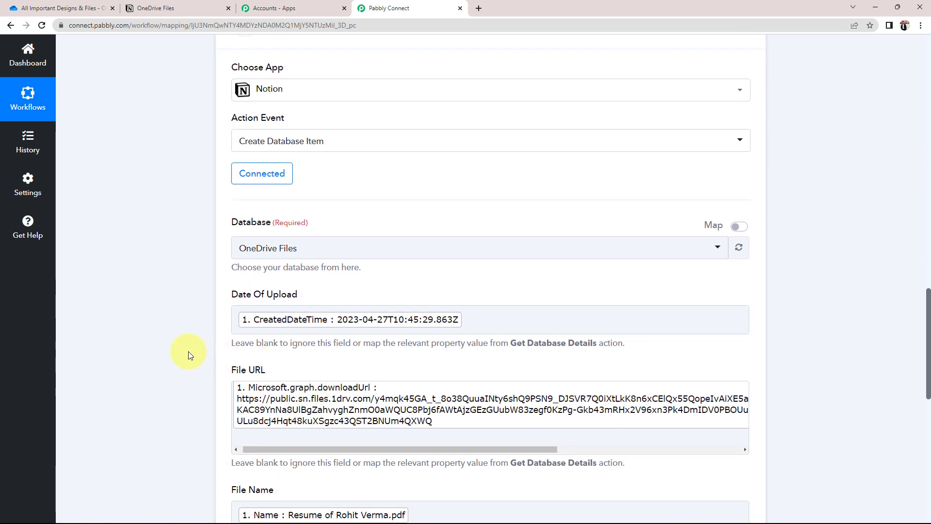
{"action": "left_click", "coordinate": [62, 8]}
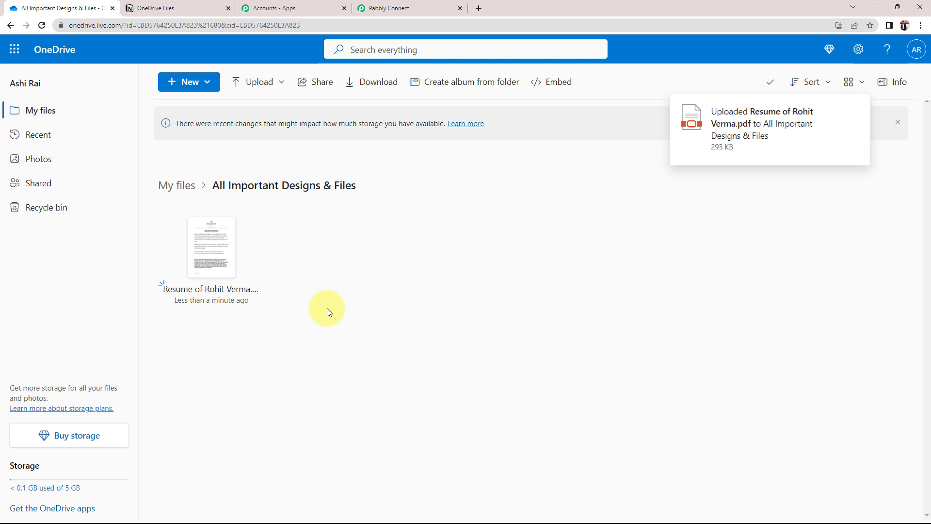
{"action": "left_click", "coordinate": [384, 8]}
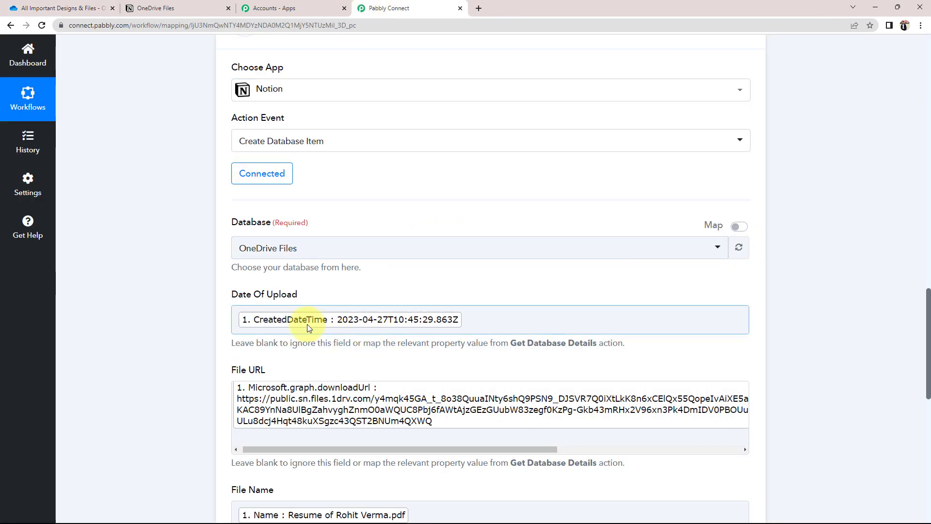
{"action": "scroll", "coordinate": [178, 411], "scroll_direction": "down", "scroll_amount": 2}
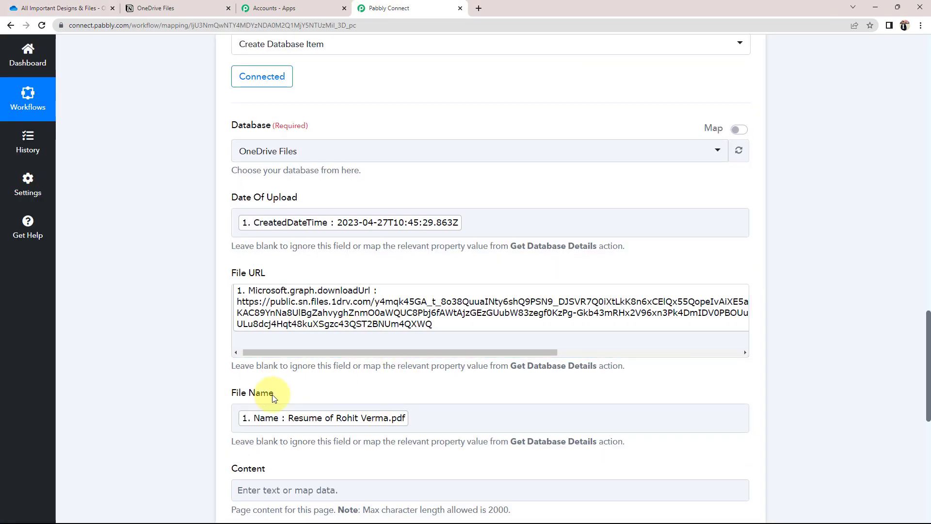
{"action": "left_click", "coordinate": [429, 425]}
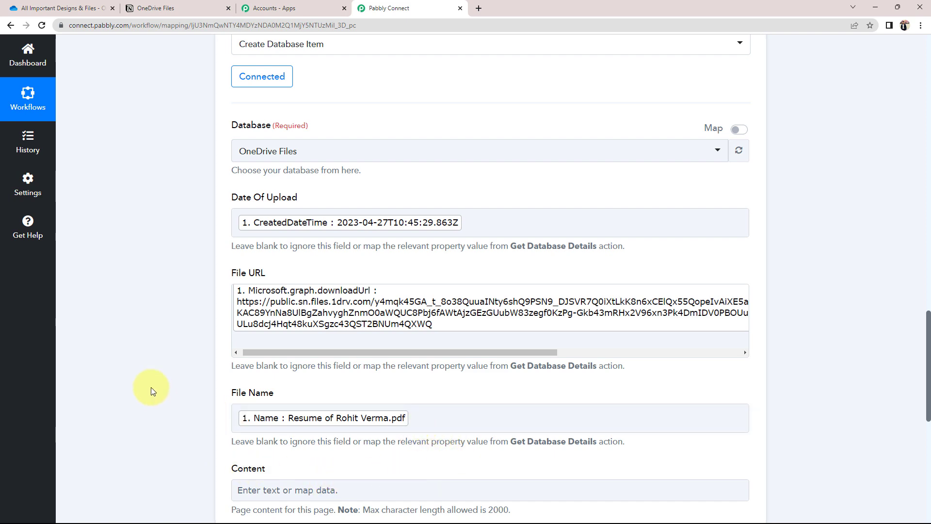
- Check the OneDrive Files database in Notion, return to Pabbly Connect, then save the Create Database Item action and send its test request
{"action": "scroll", "coordinate": [150, 387], "scroll_direction": "down", "scroll_amount": 6}
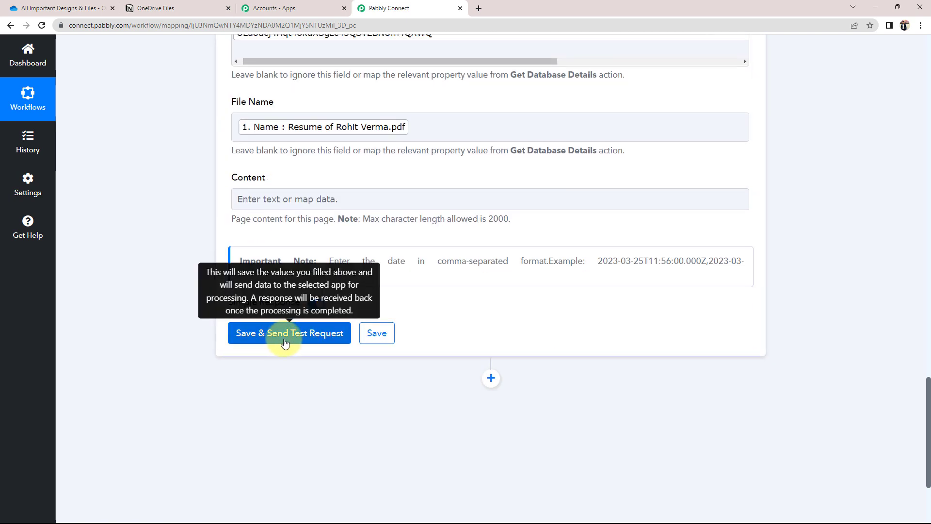
{"action": "left_click", "coordinate": [163, 8]}
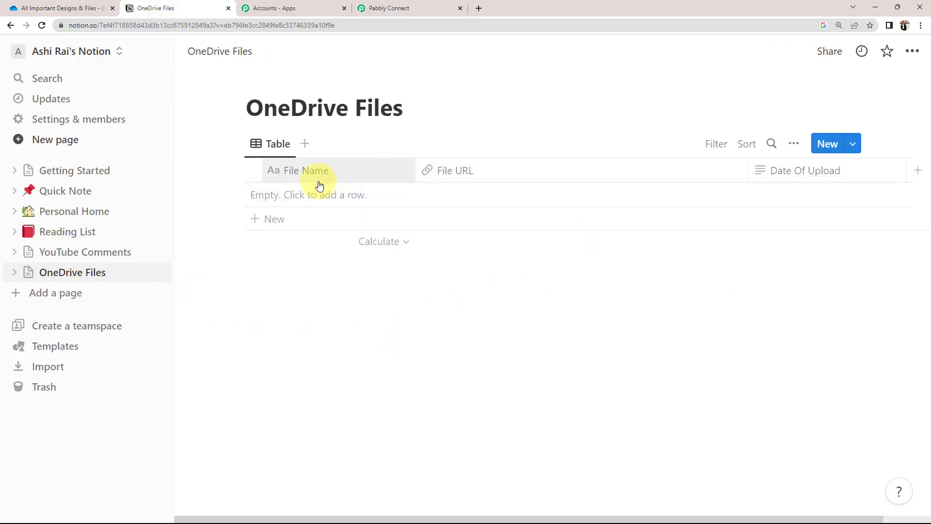
{"action": "left_click", "coordinate": [442, 4]}
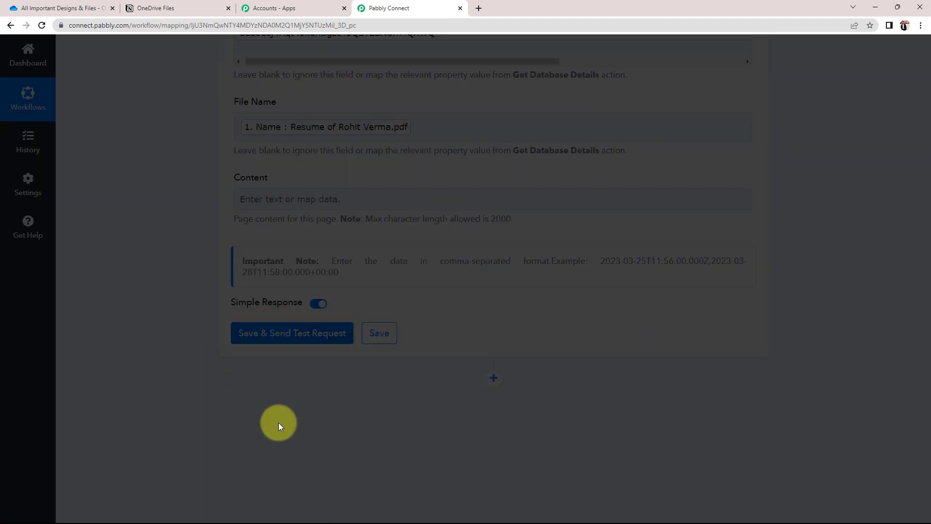
- Examine the response received from Notion and compare it with the mapped fields of the Create Database Item action
{"action": "scroll", "coordinate": [184, 415], "scroll_direction": "down", "scroll_amount": 1}
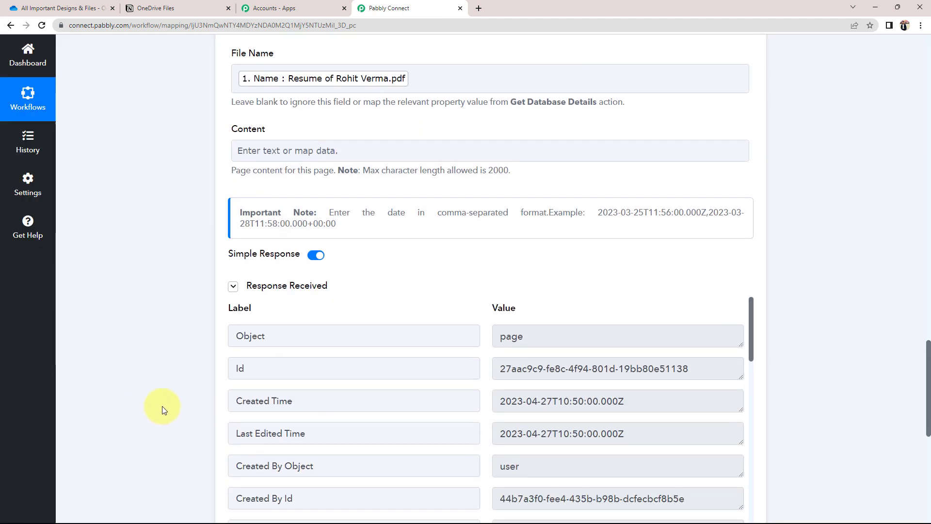
{"action": "scroll", "coordinate": [235, 376], "scroll_direction": "down", "scroll_amount": 3}
{"action": "scroll", "coordinate": [297, 409], "scroll_direction": "down", "scroll_amount": 5}
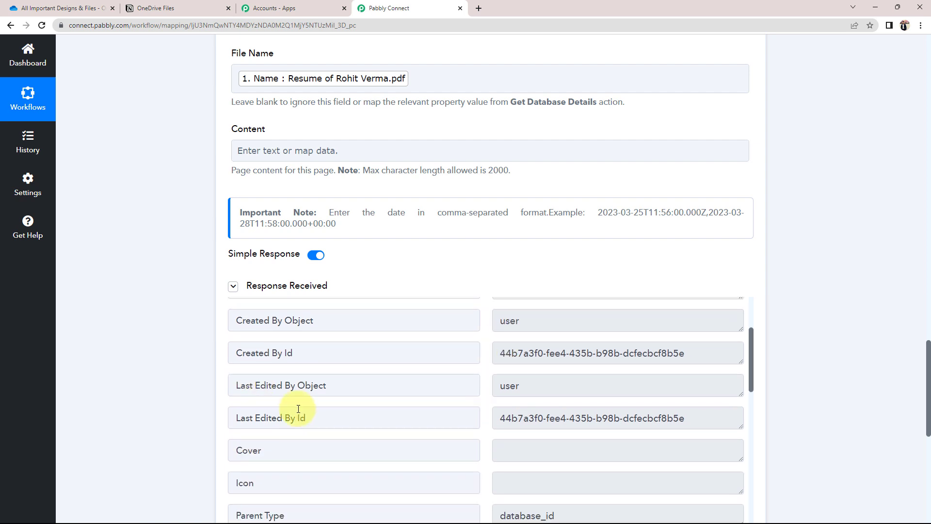
{"action": "scroll", "coordinate": [297, 410], "scroll_direction": "up", "scroll_amount": 3}
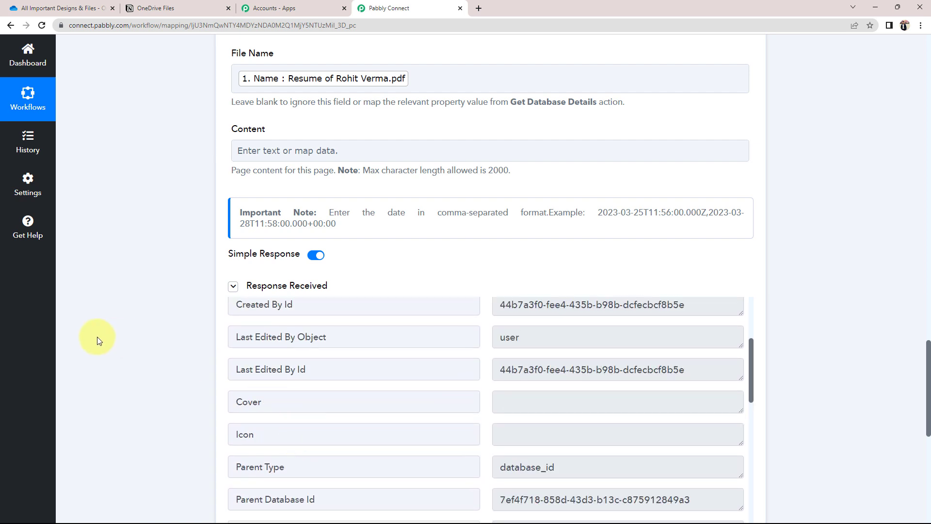
{"action": "scroll", "coordinate": [100, 335], "scroll_direction": "up", "scroll_amount": 2}
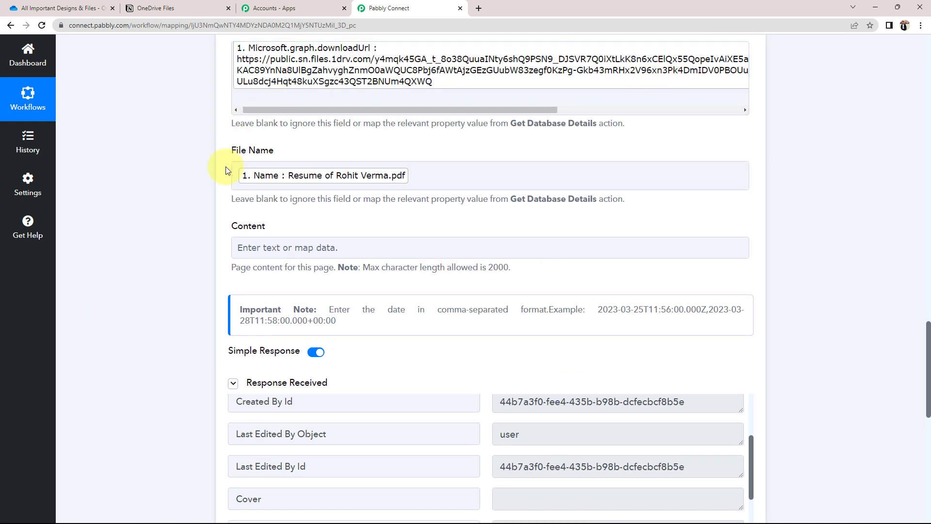
{"action": "scroll", "coordinate": [112, 335], "scroll_direction": "down", "scroll_amount": 3}
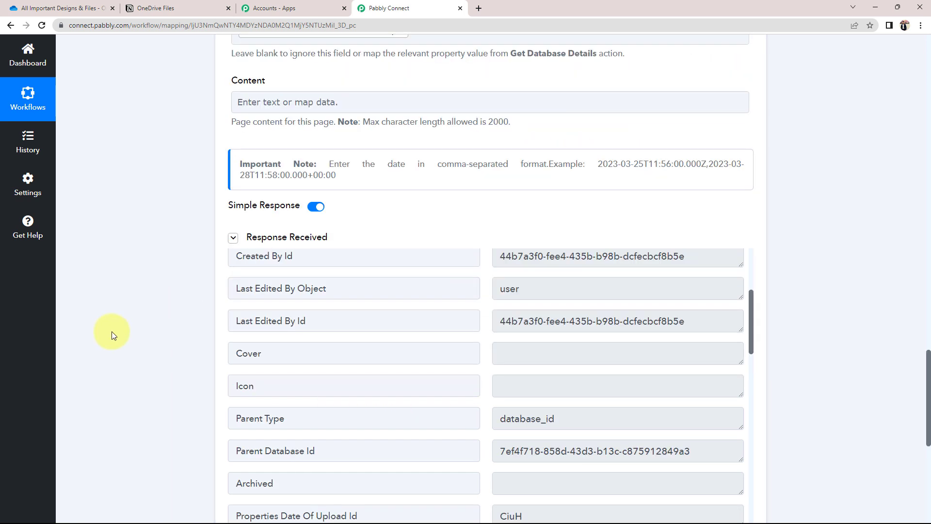
{"action": "scroll", "coordinate": [113, 334], "scroll_direction": "up", "scroll_amount": 3}
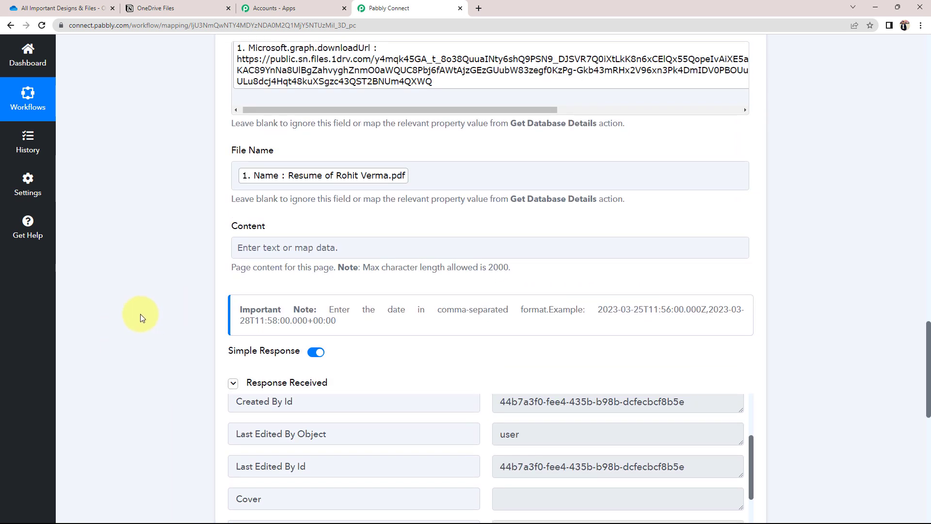
- Switch to Notion's OneDrive Files database, follow the new row's File URL and open the downloaded PDF
{"action": "left_click", "coordinate": [155, 8]}
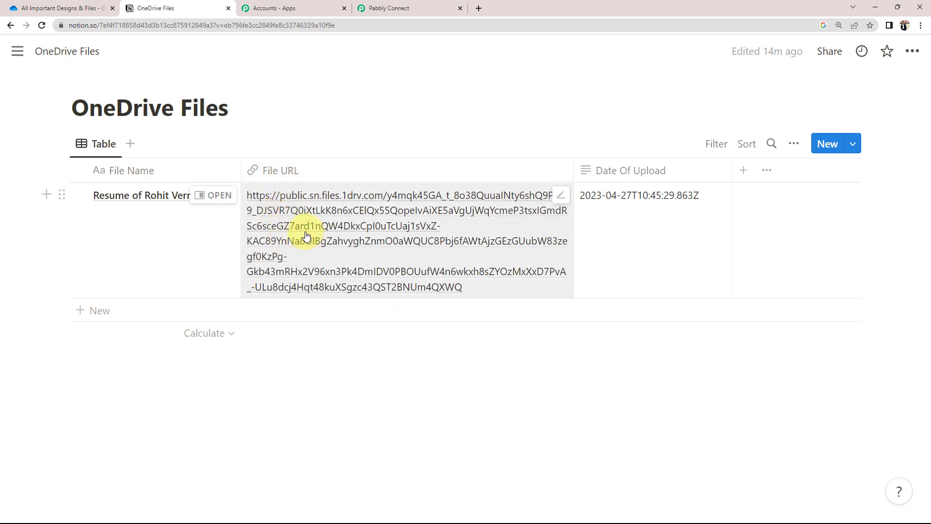
{"action": "left_click", "coordinate": [311, 243]}
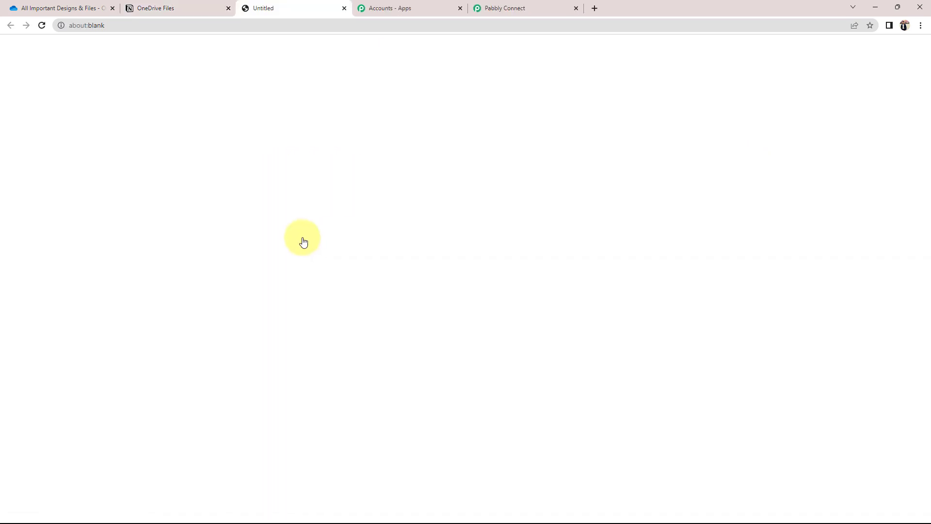
{"action": "left_click", "coordinate": [44, 513]}
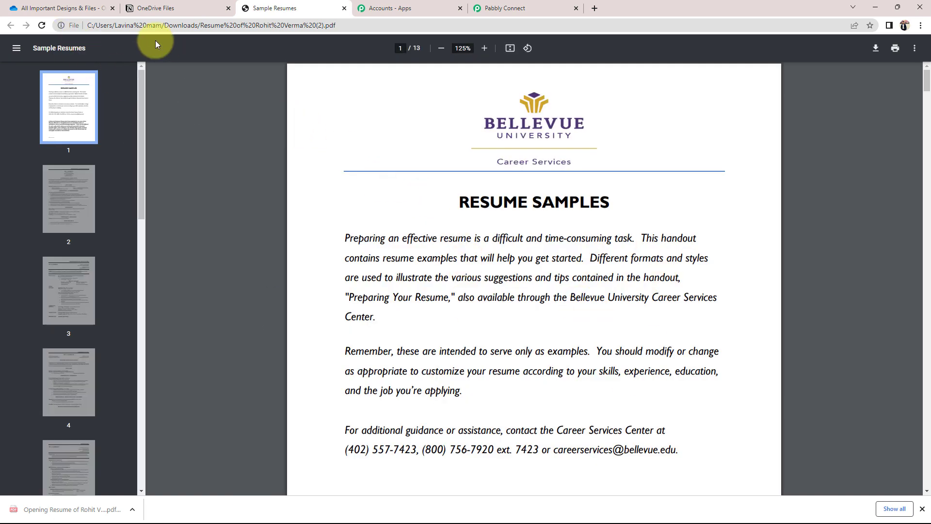
- Open the original PDF in OneDrive, compare it with the downloaded copy and close the downloaded copy
{"action": "left_click", "coordinate": [58, 8]}
{"action": "left_click", "coordinate": [220, 268]}
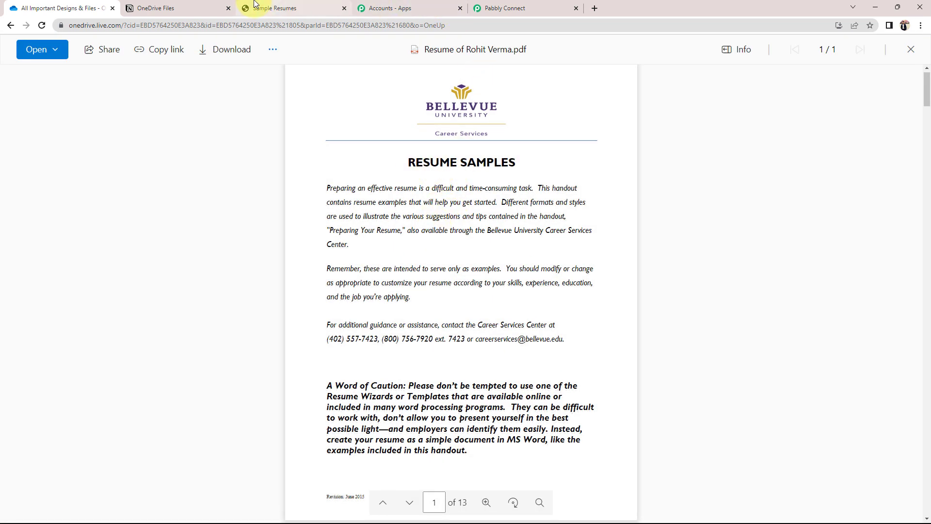
{"action": "left_click", "coordinate": [253, 8]}
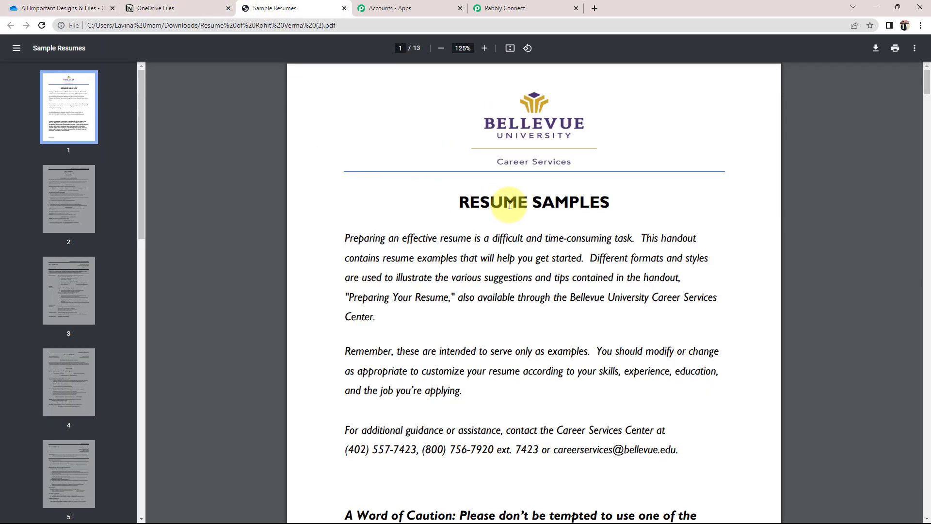
{"action": "left_click", "coordinate": [343, 9]}
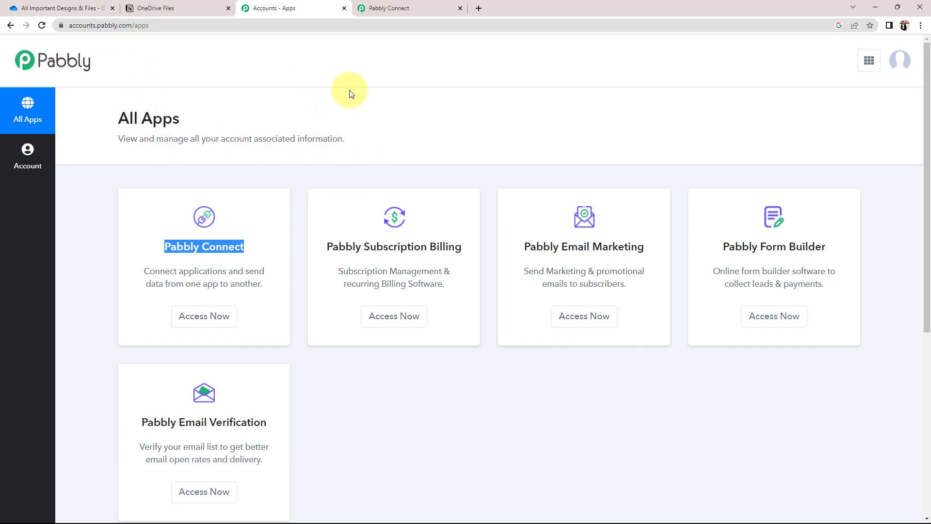
- Return to the Pabbly Connect workflow and collapse the Notion action and the Microsoft OneDrive trigger
{"action": "left_click", "coordinate": [388, 8]}
{"action": "scroll", "coordinate": [150, 385], "scroll_direction": "up", "scroll_amount": 9}
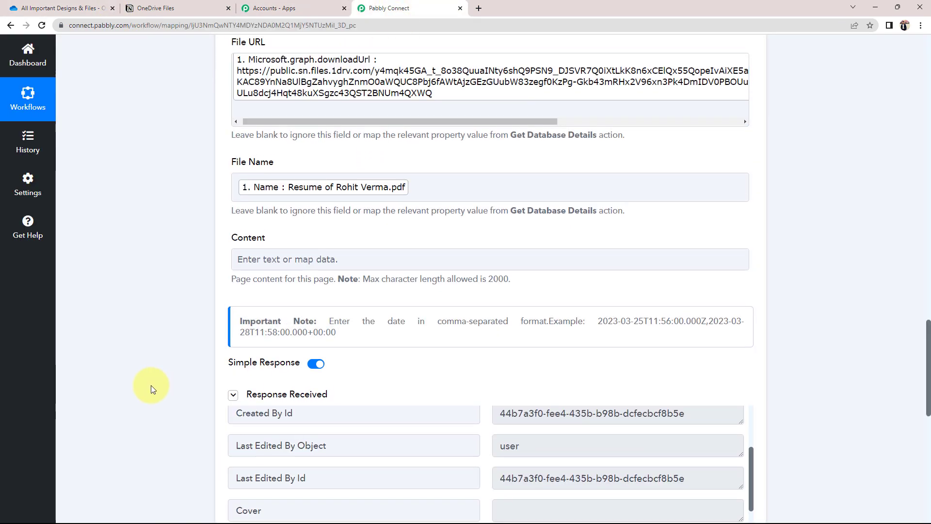
{"action": "scroll", "coordinate": [244, 388], "scroll_direction": "up", "scroll_amount": 10}
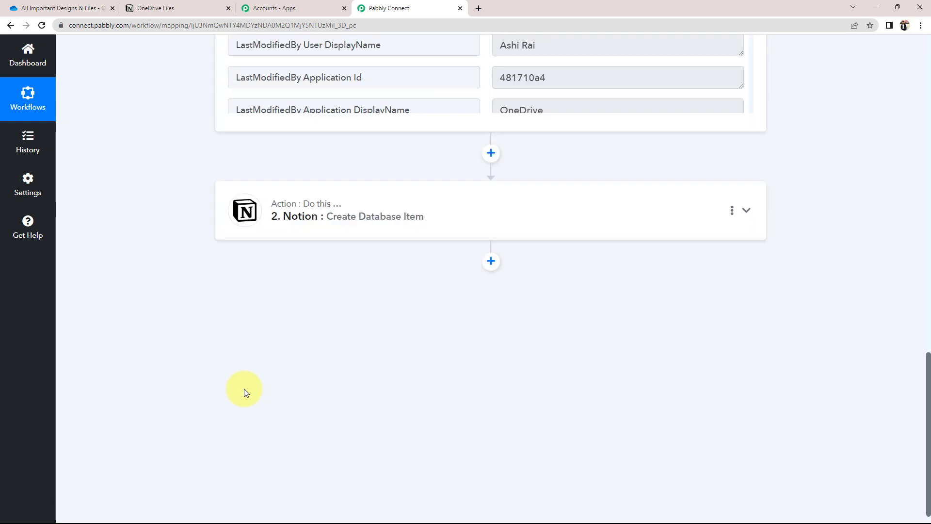
{"action": "left_click", "coordinate": [380, 178]}
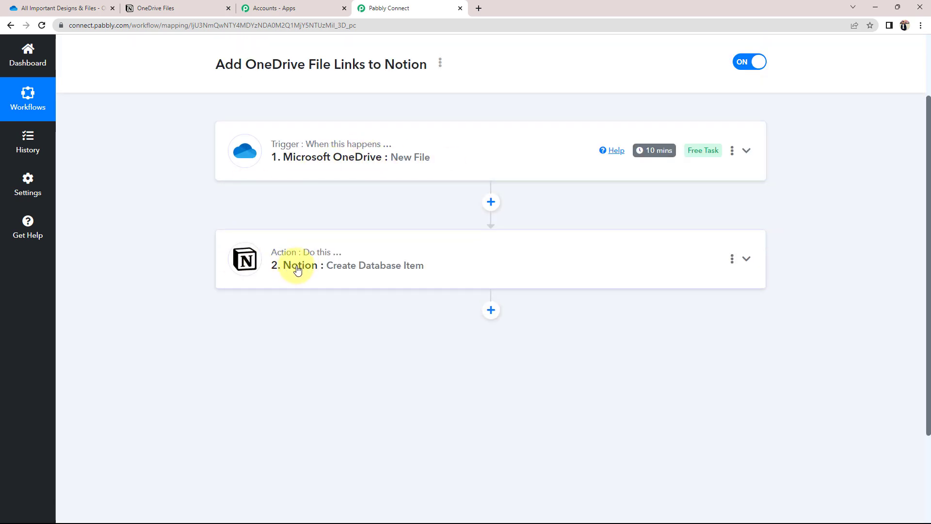
{"action": "scroll", "coordinate": [291, 257], "scroll_direction": "up", "scroll_amount": 2}
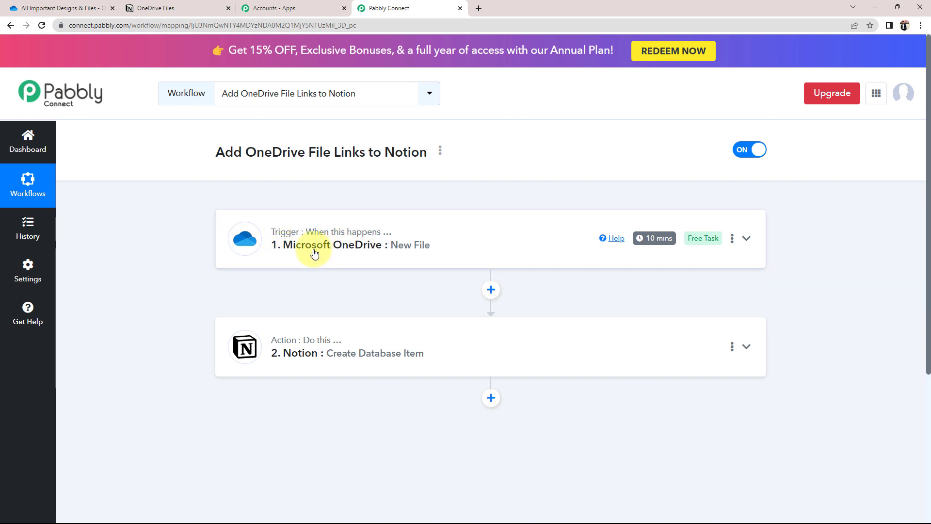